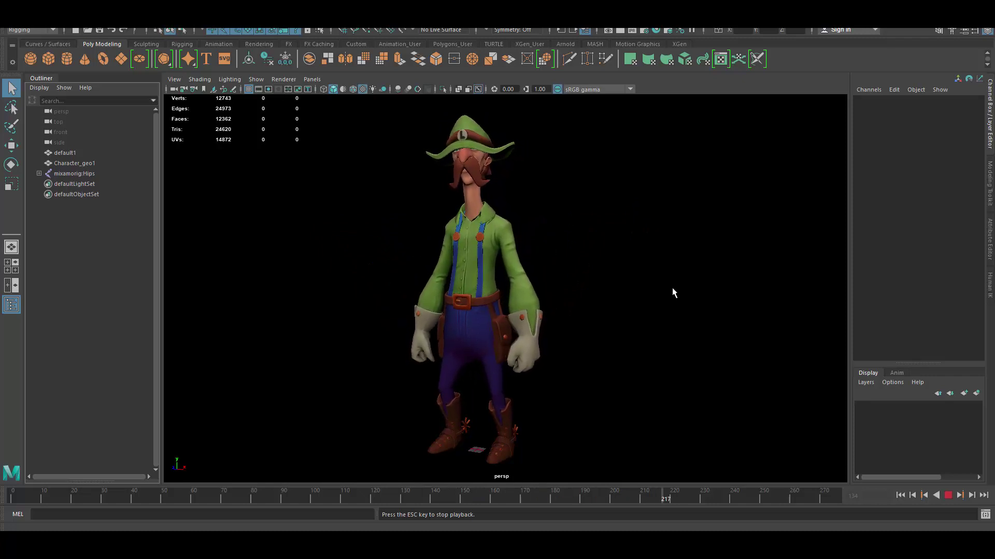
- Examine the animated character from several angles during playback and stop the animation
{"action": "left_click_drag", "start_coordinate": [575, 279], "coordinate": [657, 304], "text": "alt"}
{"action": "left_click_drag", "start_coordinate": [695, 347], "coordinate": [666, 349], "text": "alt"}
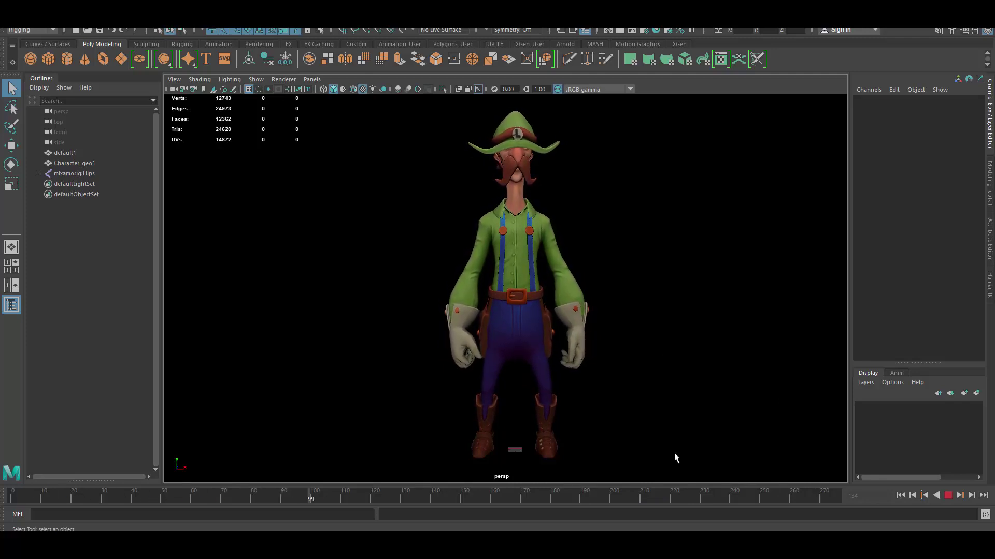
{"action": "left_click", "coordinate": [948, 495]}
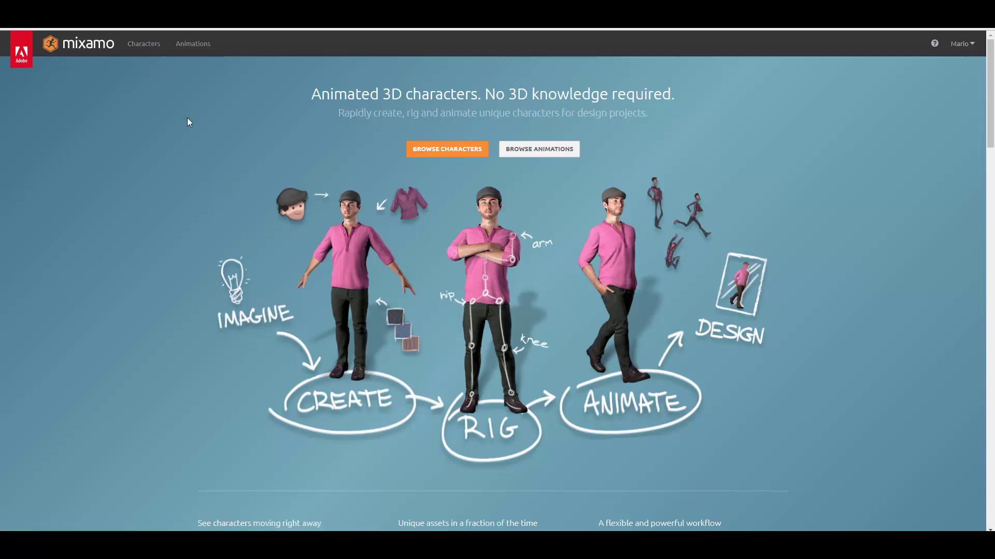
- Switch to Mixamo and look over the home page's overview of characters, rigging and animation
{"action": "scroll", "coordinate": [294, 151], "scroll_direction": "down", "scroll_amount": 5}
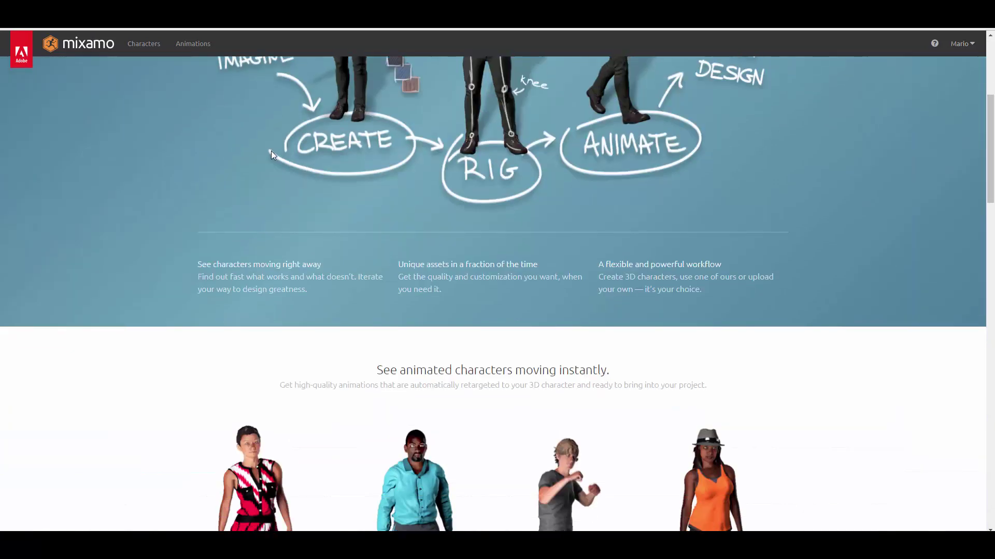
{"action": "scroll", "coordinate": [271, 151], "scroll_direction": "down", "scroll_amount": 7}
{"action": "scroll", "coordinate": [248, 180], "scroll_direction": "up", "scroll_amount": 2}
{"action": "scroll", "coordinate": [249, 184], "scroll_direction": "up", "scroll_amount": 2}
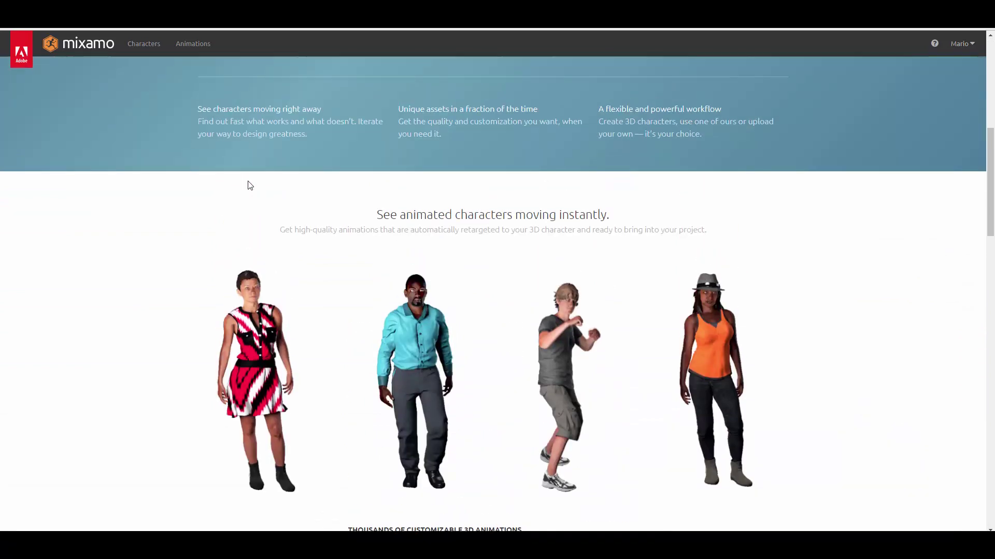
{"action": "scroll", "coordinate": [240, 195], "scroll_direction": "up", "scroll_amount": 7}
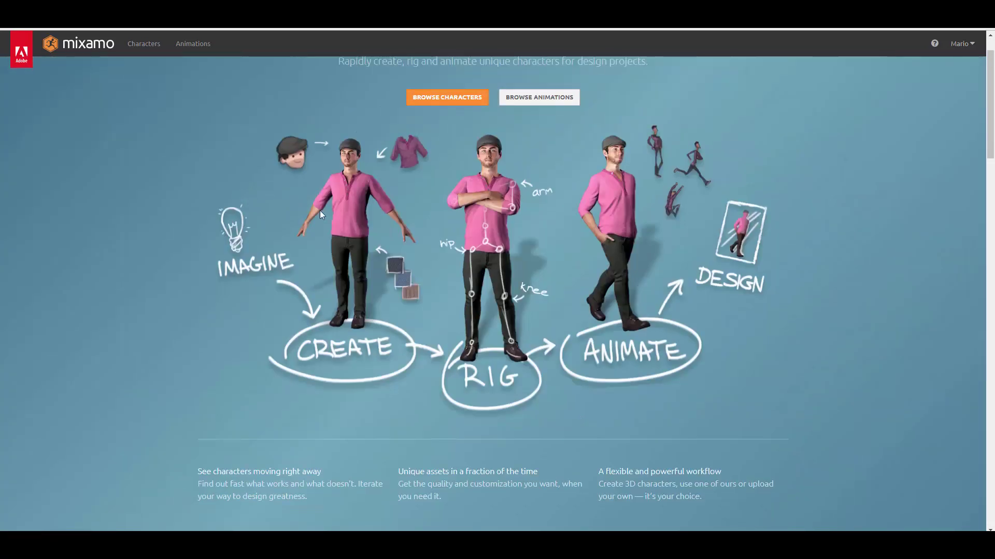
{"action": "scroll", "coordinate": [257, 211], "scroll_direction": "up", "scroll_amount": 1}
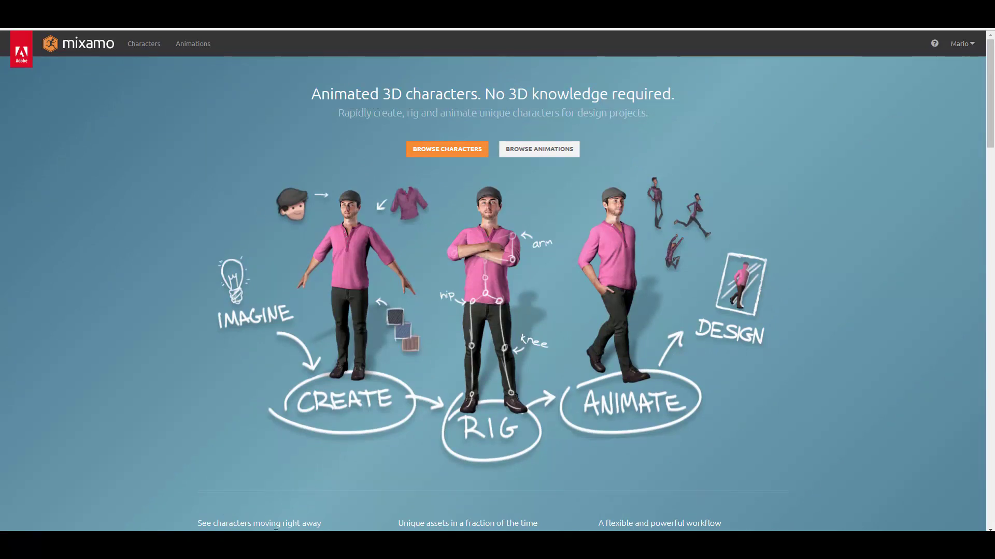
- Switch to Maya and duplicate the rigged Character_geo mesh
{"action": "mouse_move", "coordinate": [275, 530]}
{"action": "left_click", "coordinate": [465, 505]}
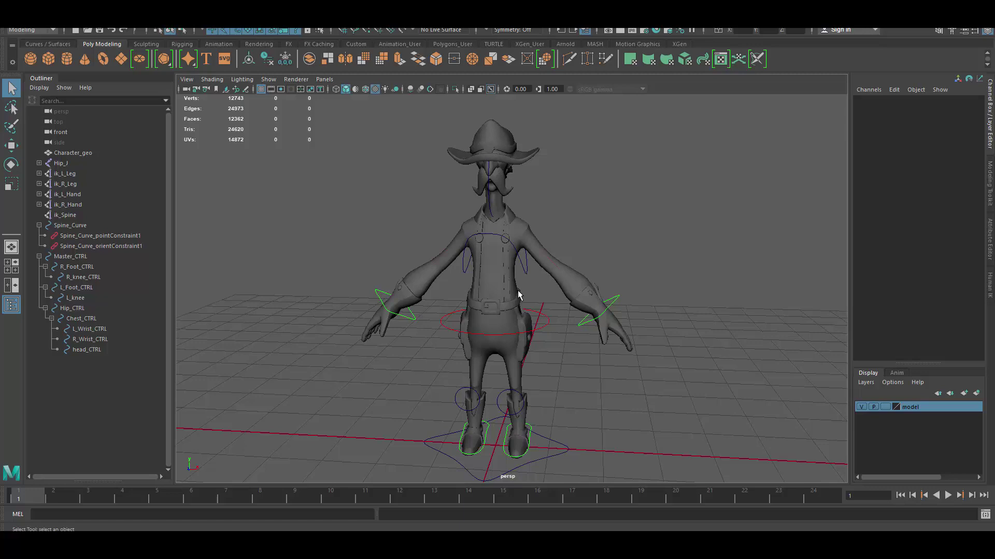
{"action": "left_click", "coordinate": [547, 259]}
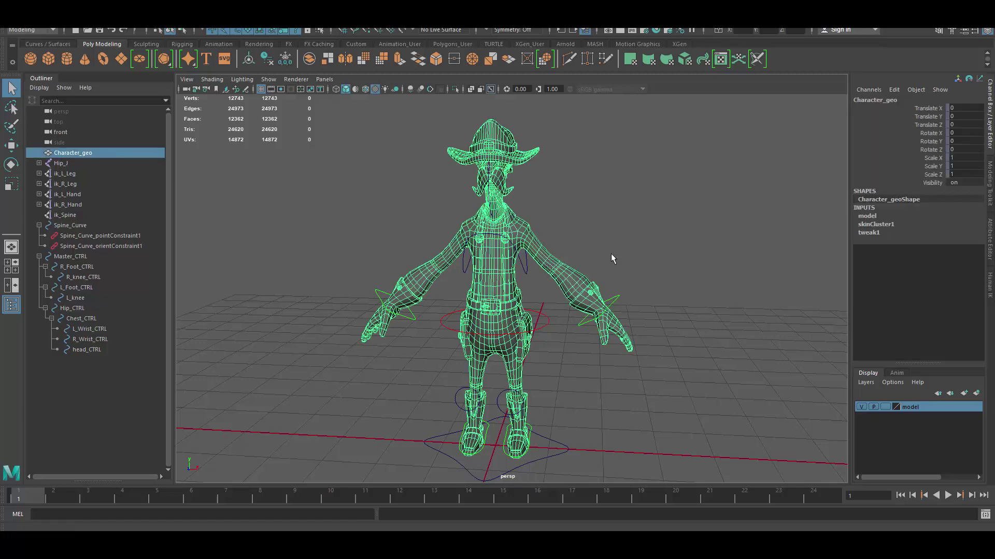
{"action": "left_click_drag", "start_coordinate": [546, 259], "coordinate": [610, 252], "text": "alt"}
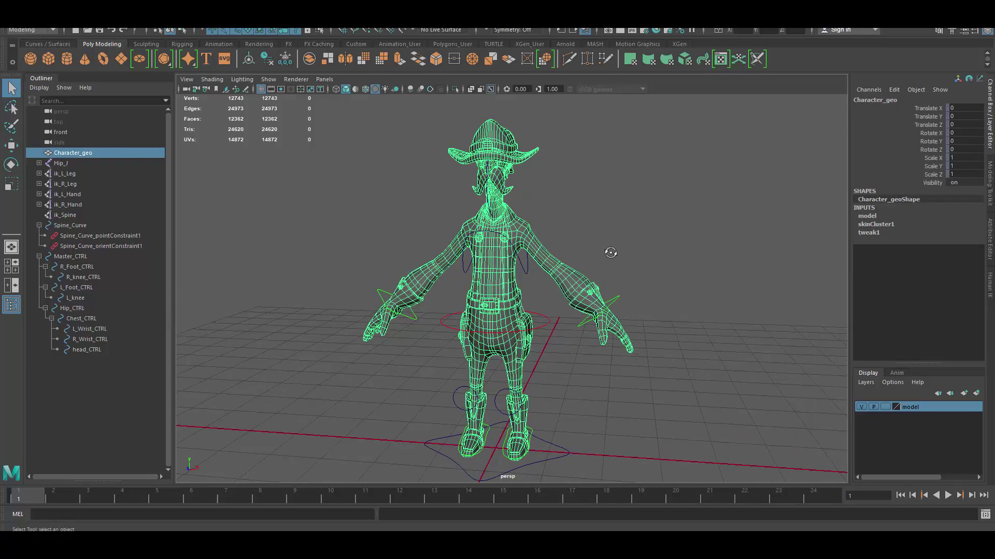
{"action": "key", "text": "ctrl+d"}
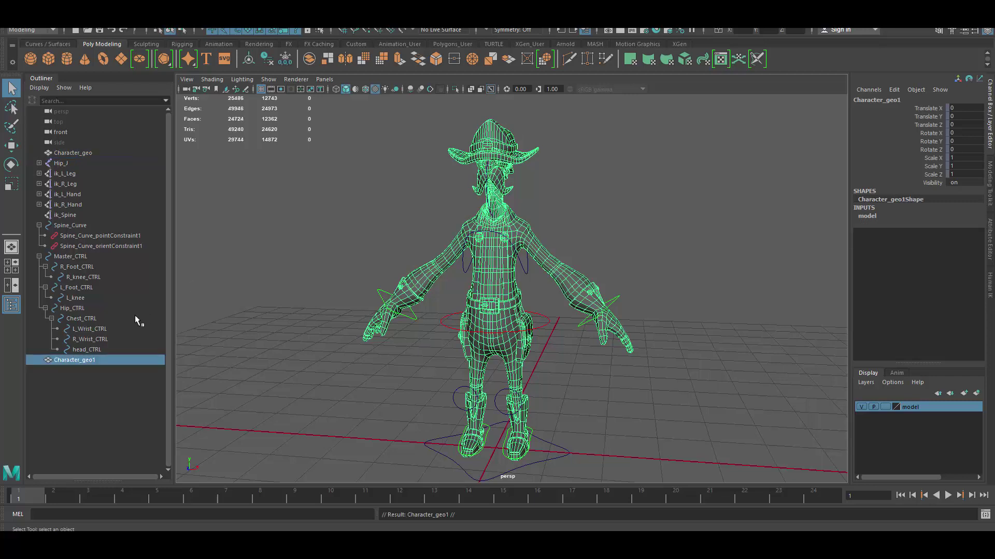
- Delete the original Character_geo together with its joints, IK handles, spine curve and control curves, keeping only the duplicated mesh
{"action": "left_click", "coordinate": [92, 348]}
{"action": "left_click", "coordinate": [85, 156], "text": "shift"}
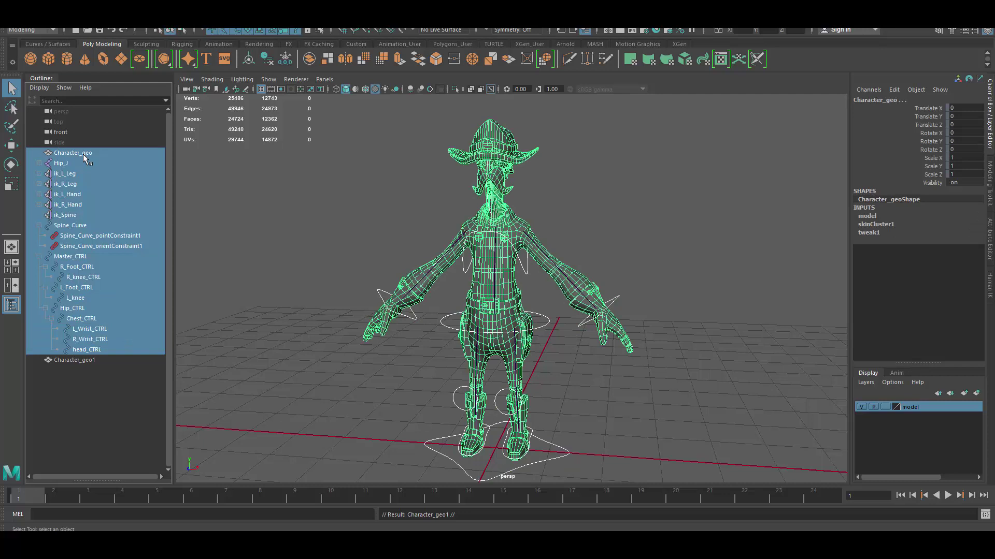
{"action": "key", "text": "Delete"}
- Select the remaining character mesh, review the Export Selection settings for OBJexport, and close them without exporting
{"action": "left_click", "coordinate": [506, 225]}
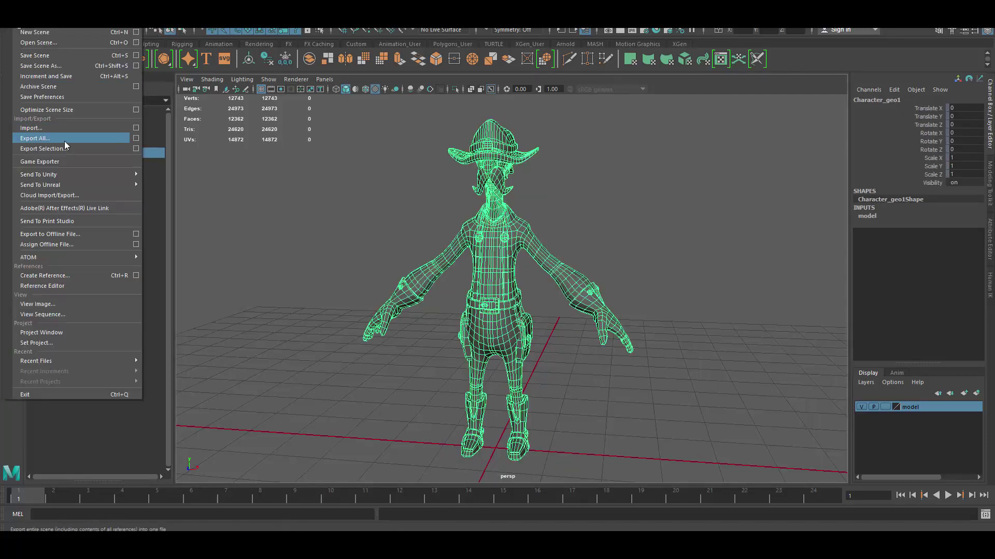
{"action": "left_click", "coordinate": [66, 150]}
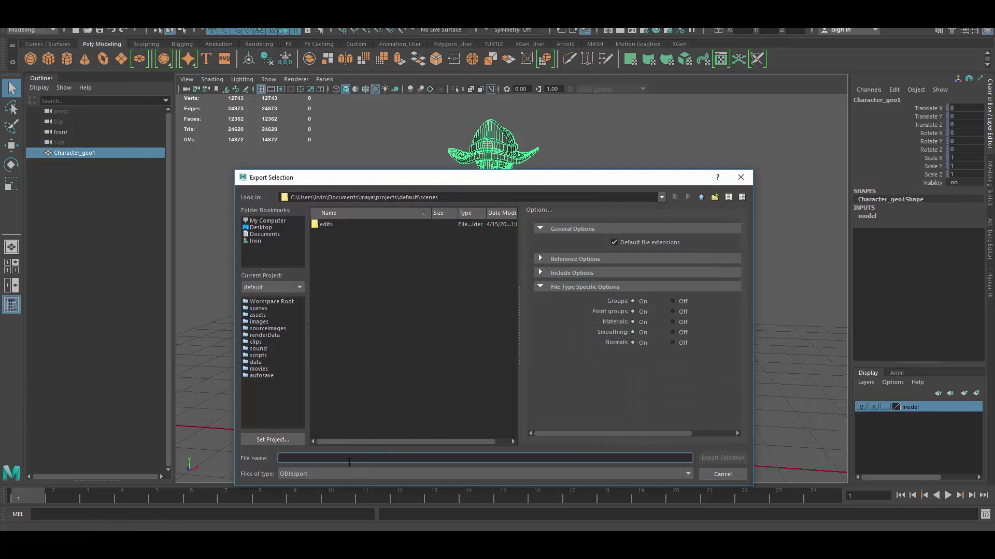
{"action": "left_click", "coordinate": [739, 177]}
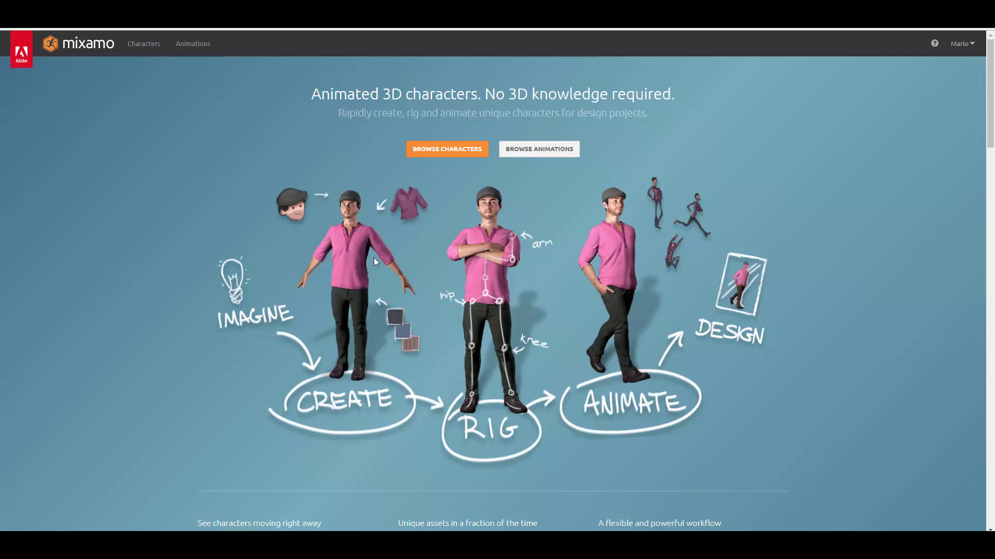
- Switch to Mixamo and upload the character model file from the Animations page
{"action": "left_click", "coordinate": [196, 44]}
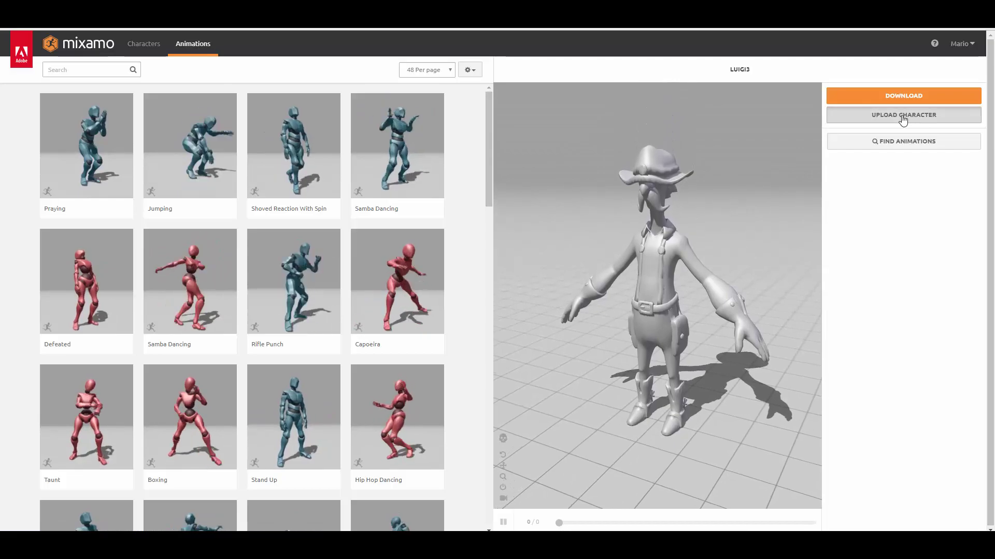
{"action": "left_click", "coordinate": [903, 116]}
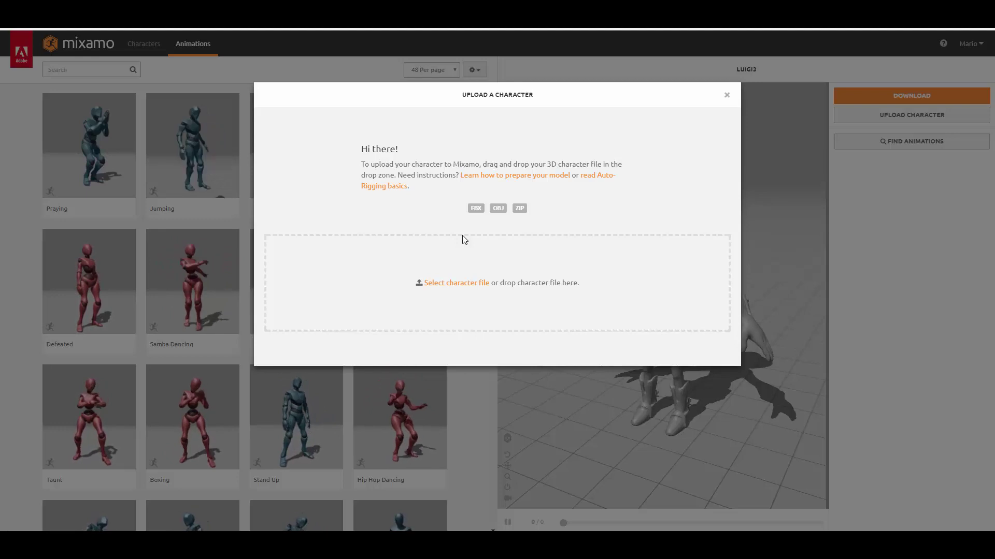
{"action": "left_click", "coordinate": [459, 283]}
{"action": "double_click", "coordinate": [464, 283]}
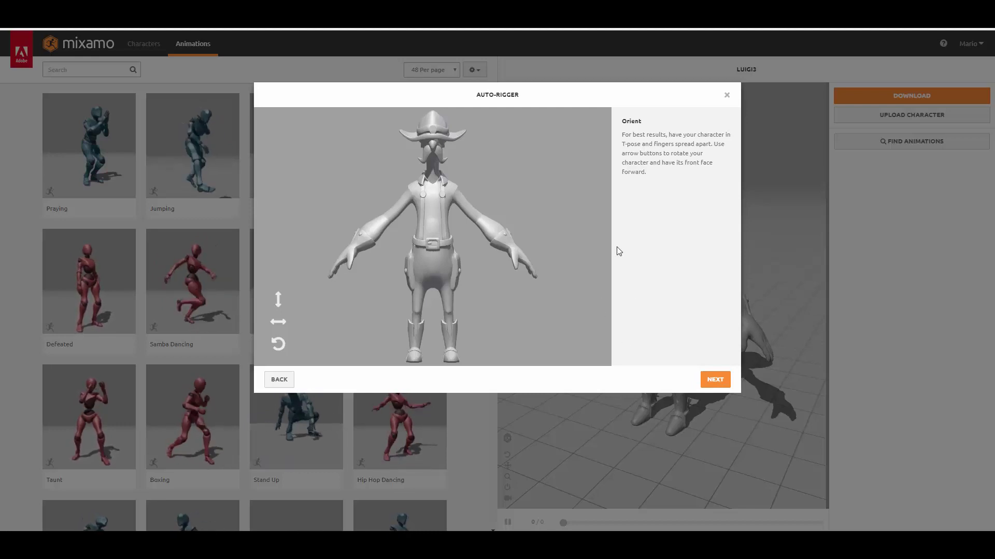
- Accept the character's orientation and auto-rig it with chin, wrist, elbow, knee and groin markers, using symmetry and Standard Skeleton (65)
{"action": "left_click", "coordinate": [714, 380]}
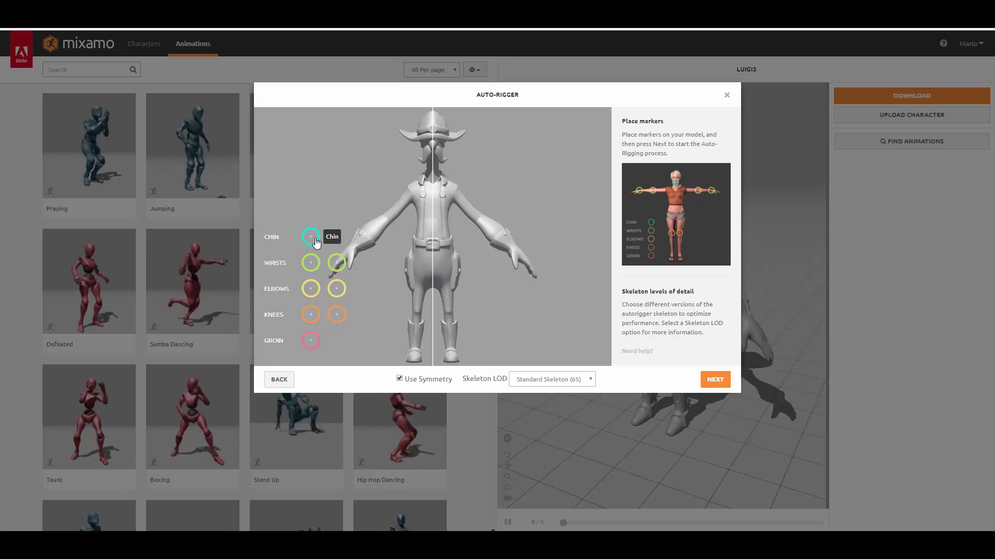
{"action": "mouse_move", "coordinate": [313, 243]}
{"action": "left_mouse_down"}
{"action": "mouse_move", "coordinate": [442, 180]}
{"action": "mouse_move", "coordinate": [434, 157]}
{"action": "mouse_move", "coordinate": [433, 166]}
{"action": "left_mouse_up"}
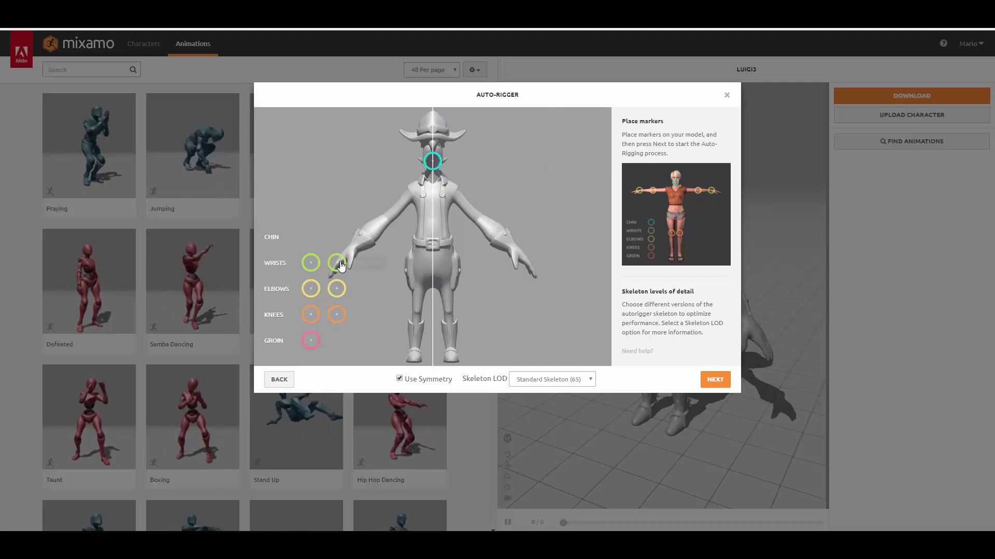
{"action": "mouse_move", "coordinate": [337, 262]}
{"action": "left_mouse_down"}
{"action": "mouse_move", "coordinate": [518, 250]}
{"action": "mouse_move", "coordinate": [510, 251]}
{"action": "left_mouse_up"}
{"action": "mouse_move", "coordinate": [336, 288]}
{"action": "left_mouse_down"}
{"action": "mouse_move", "coordinate": [460, 282]}
{"action": "mouse_move", "coordinate": [479, 224]}
{"action": "left_mouse_up"}
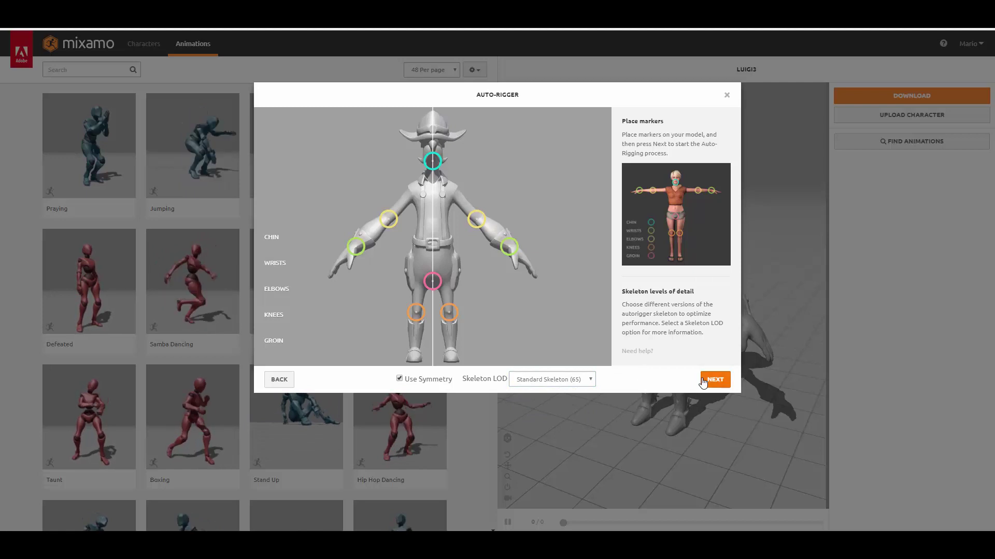
{"action": "left_click", "coordinate": [723, 382]}
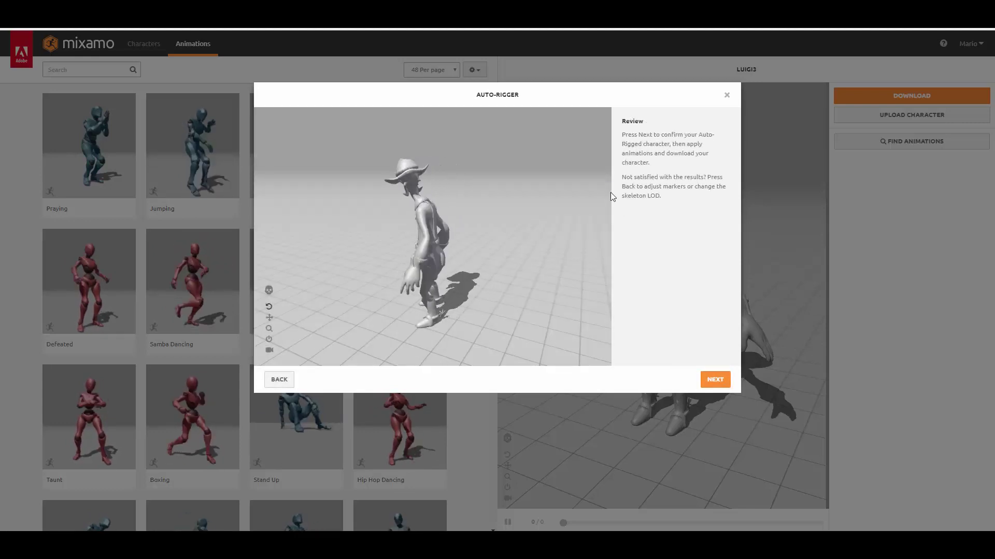
- Inspect the auto-rigged character and its skeleton from several angles, and accept the rig
{"action": "left_click_drag", "start_coordinate": [477, 272], "coordinate": [515, 282]}
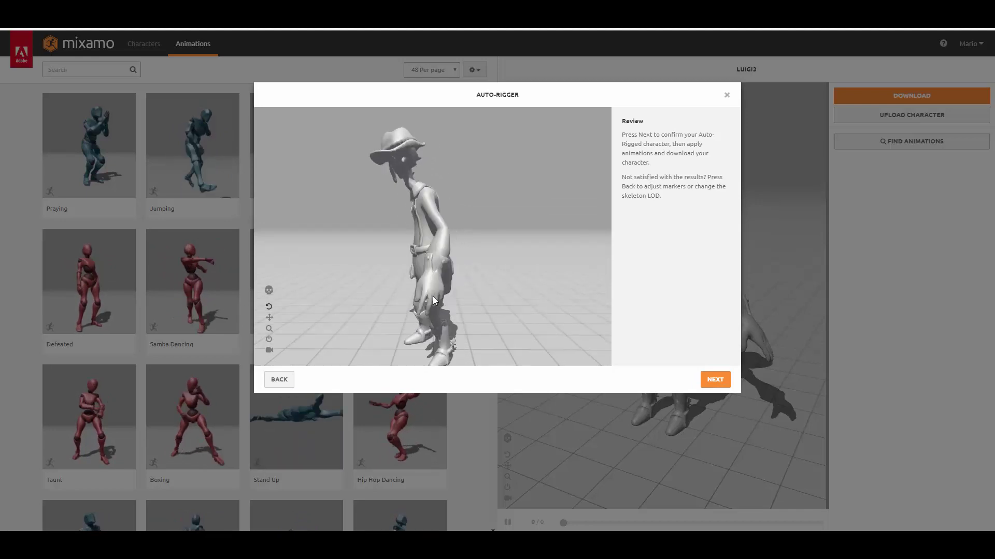
{"action": "left_click_drag", "start_coordinate": [490, 309], "coordinate": [378, 277]}
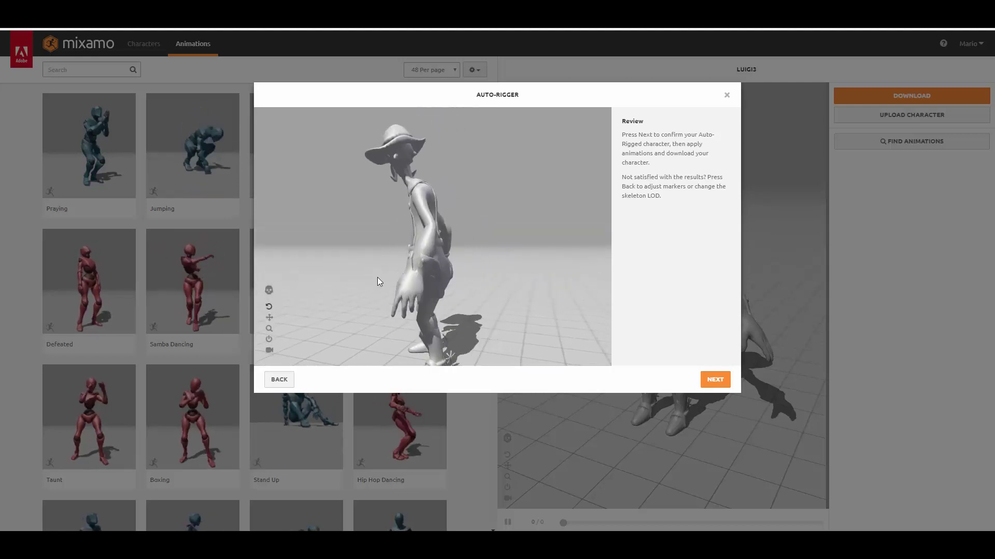
{"action": "left_click", "coordinate": [268, 291]}
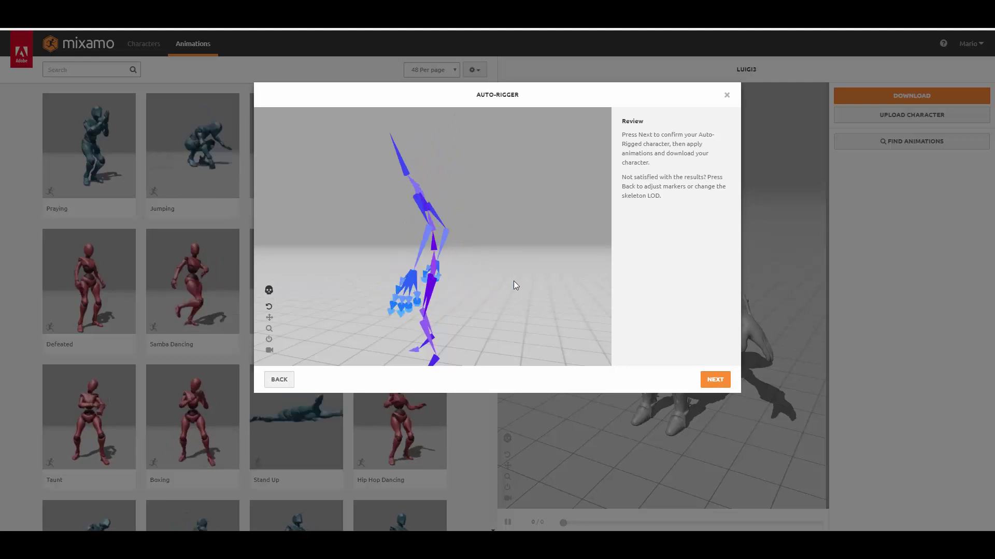
{"action": "left_click_drag", "start_coordinate": [514, 283], "coordinate": [572, 288]}
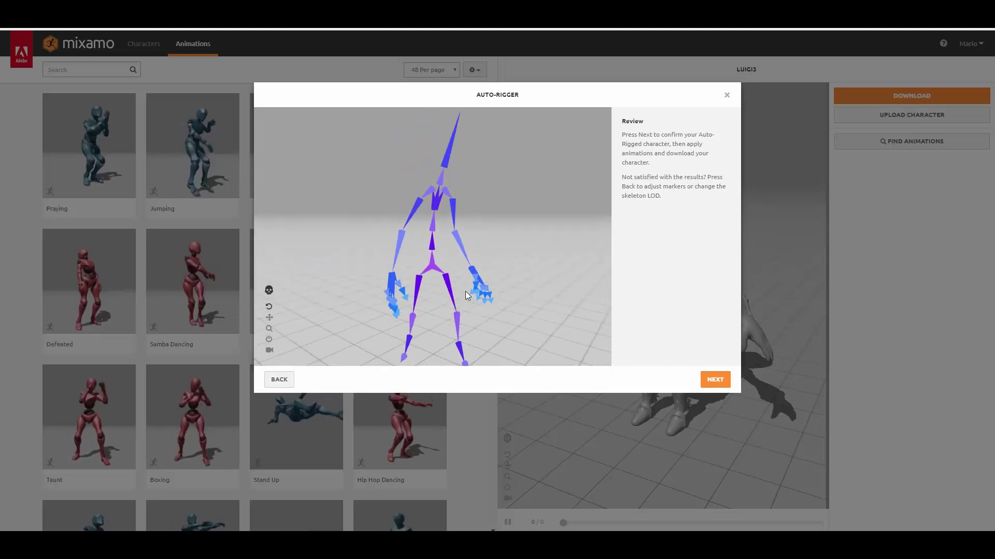
{"action": "left_click_drag", "start_coordinate": [465, 293], "coordinate": [412, 284]}
{"action": "left_click_drag", "start_coordinate": [520, 282], "coordinate": [447, 284]}
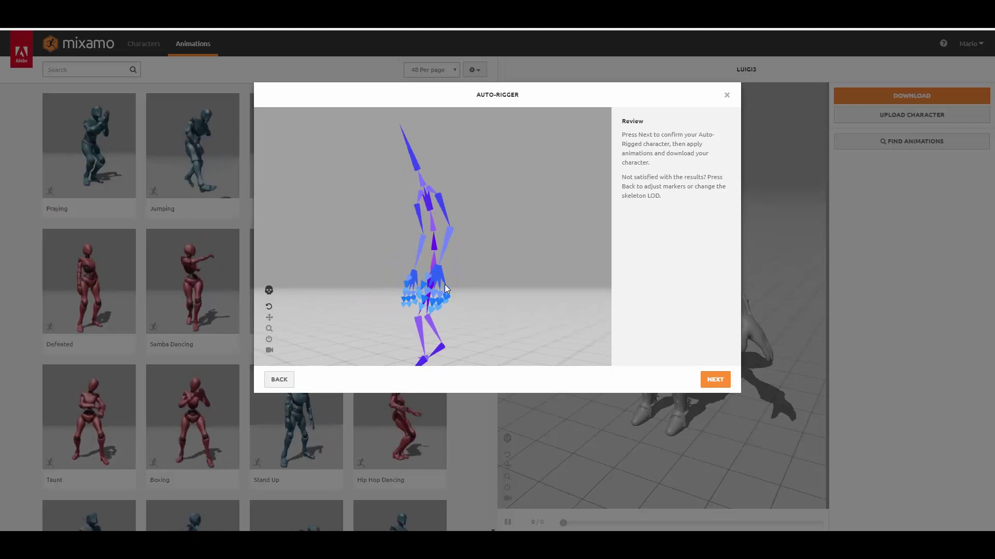
{"action": "left_click_drag", "start_coordinate": [475, 271], "coordinate": [419, 198]}
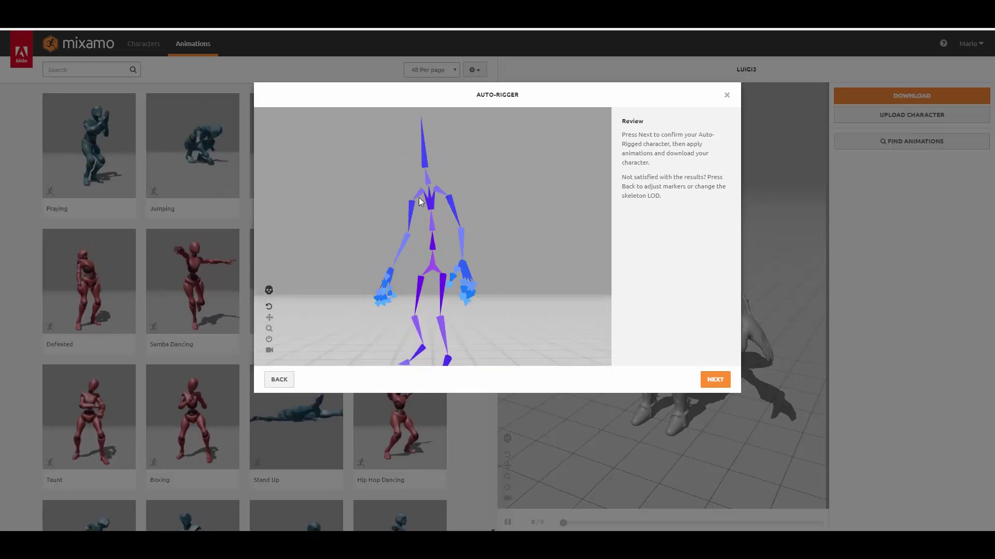
{"action": "left_click", "coordinate": [269, 291]}
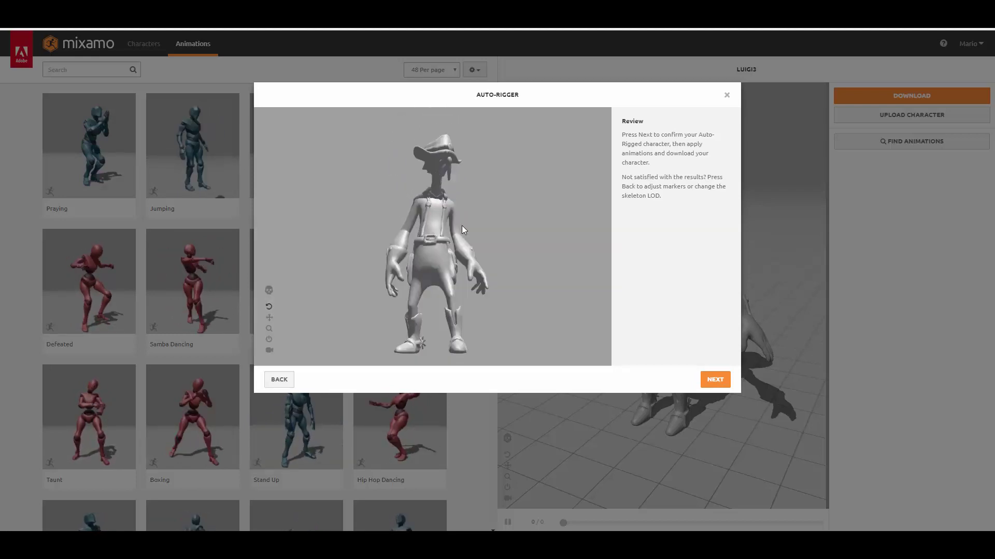
{"action": "left_click", "coordinate": [716, 380]}
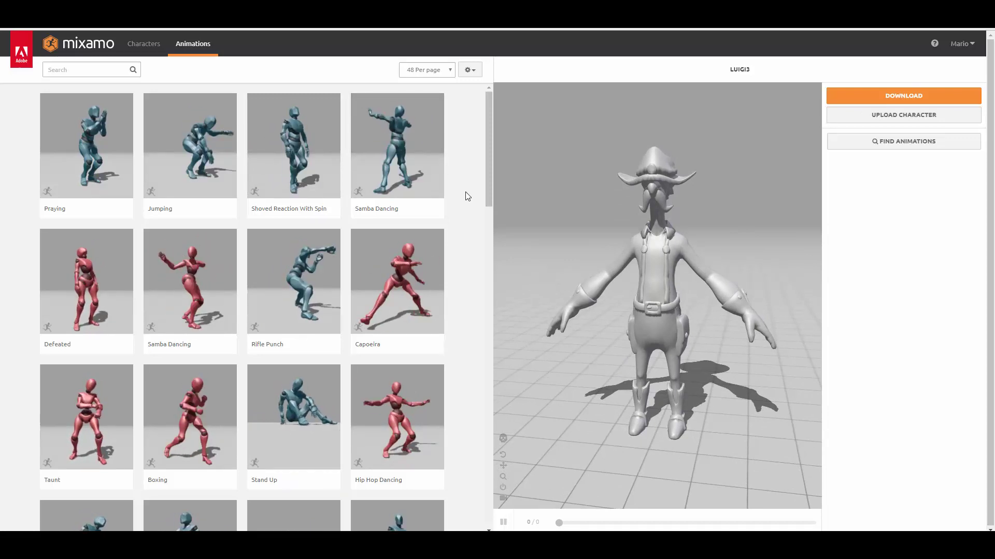
- Preview the Samba Dancing, Walking, Grenade Throw and Punching animations on the rigged character
{"action": "left_click", "coordinate": [423, 176]}
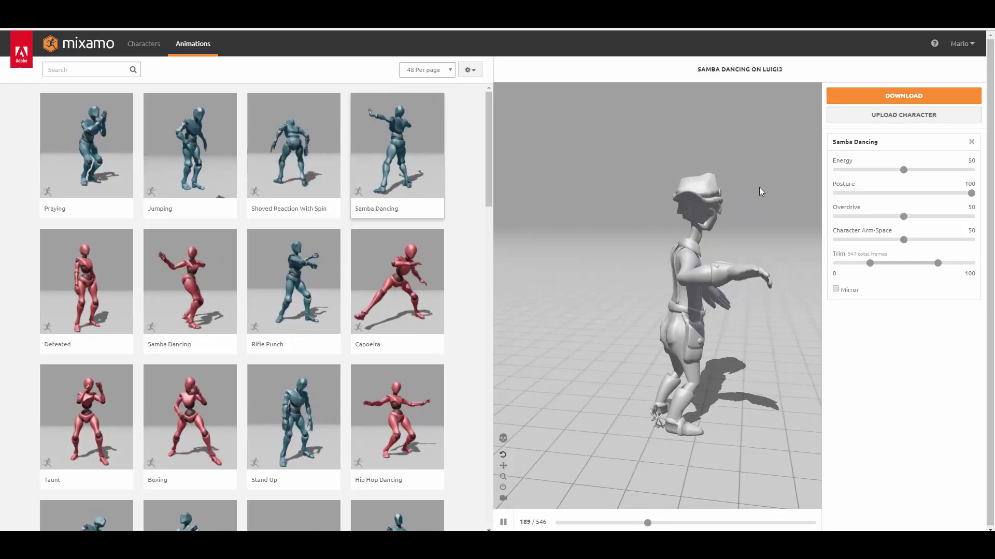
{"action": "scroll", "coordinate": [277, 293], "scroll_direction": "down", "scroll_amount": 8}
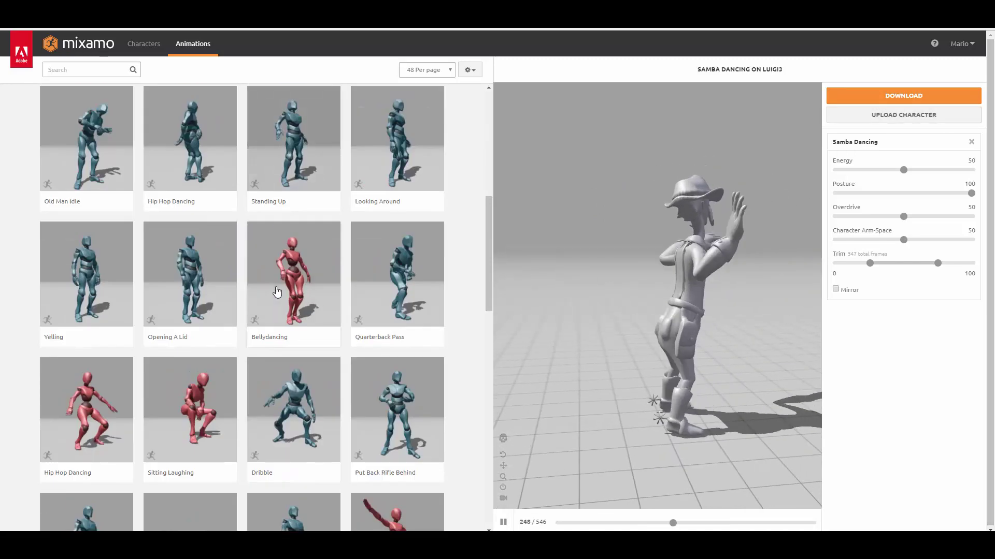
{"action": "scroll", "coordinate": [277, 292], "scroll_direction": "down", "scroll_amount": 12}
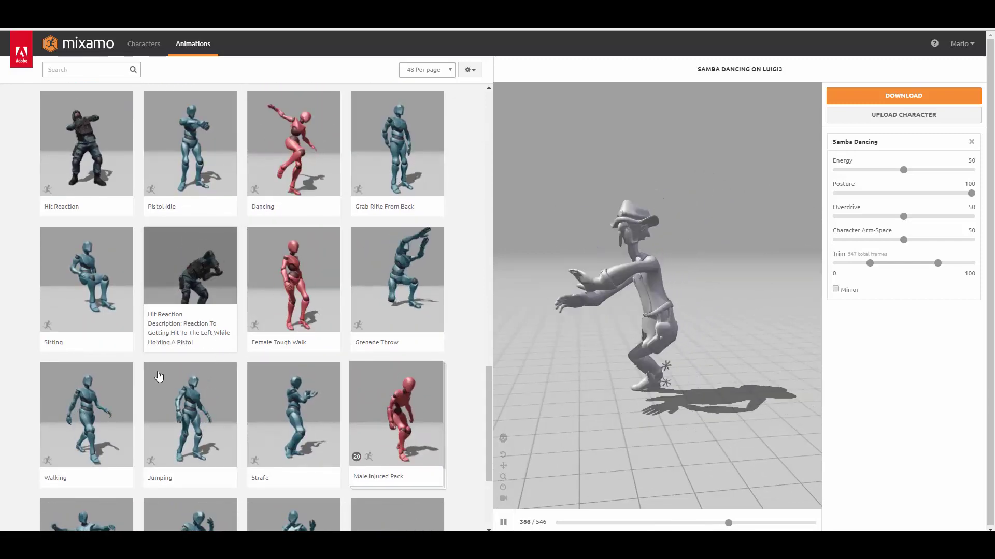
{"action": "left_click", "coordinate": [60, 406]}
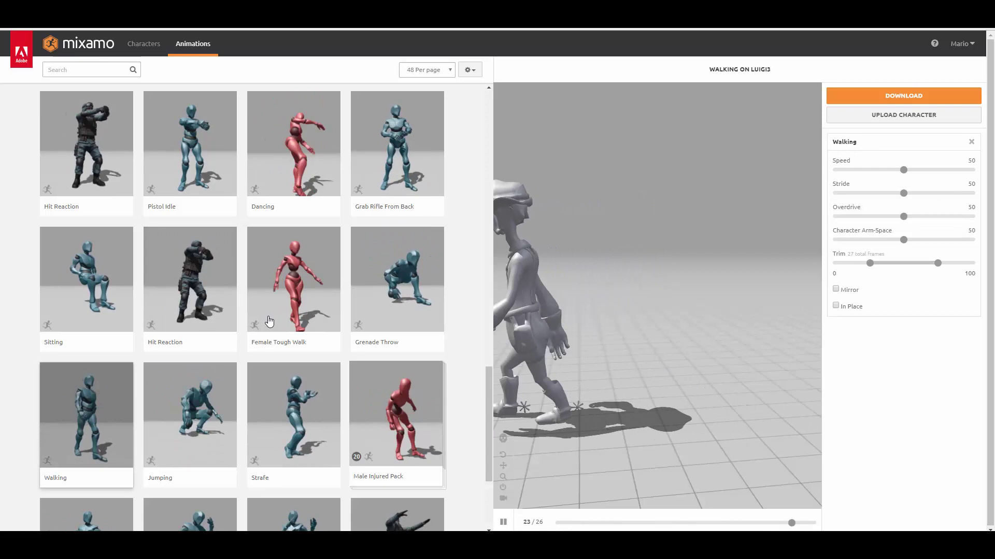
{"action": "left_click", "coordinate": [419, 272]}
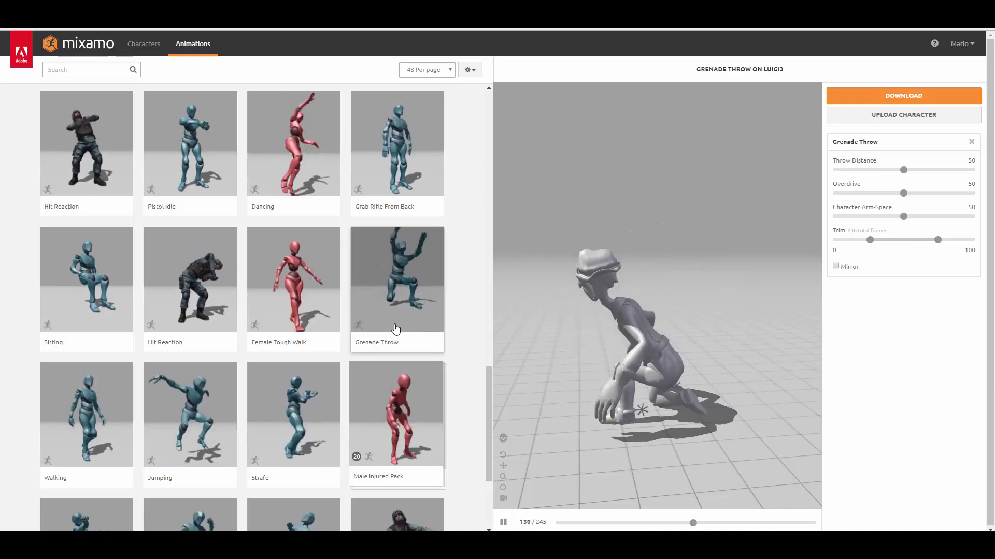
{"action": "scroll", "coordinate": [395, 328], "scroll_direction": "down", "scroll_amount": 3}
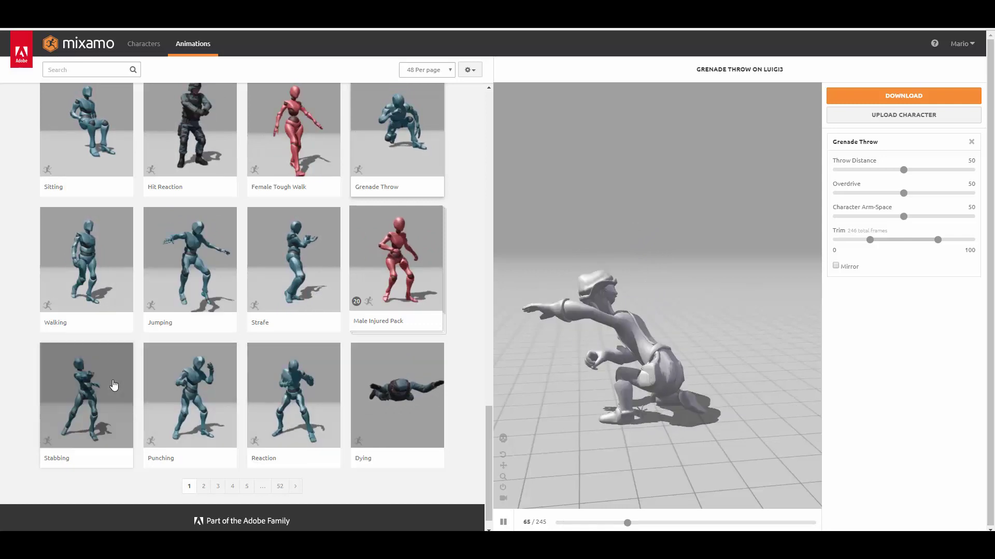
{"action": "left_click", "coordinate": [195, 389]}
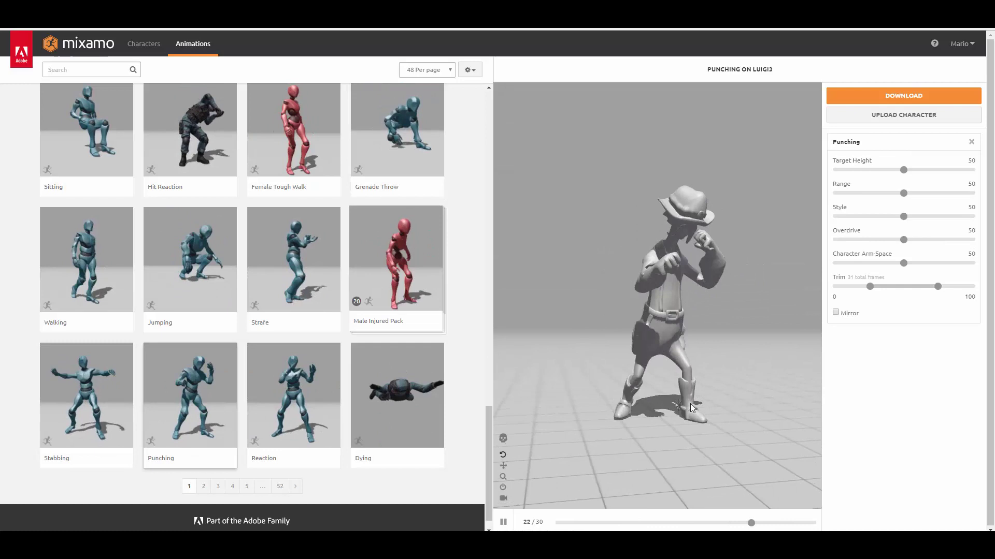
- Preview the One Shoulder Lean, Jazz Dancing and Bellydancing animations on the character
{"action": "scroll", "coordinate": [332, 269], "scroll_direction": "up", "scroll_amount": 8}
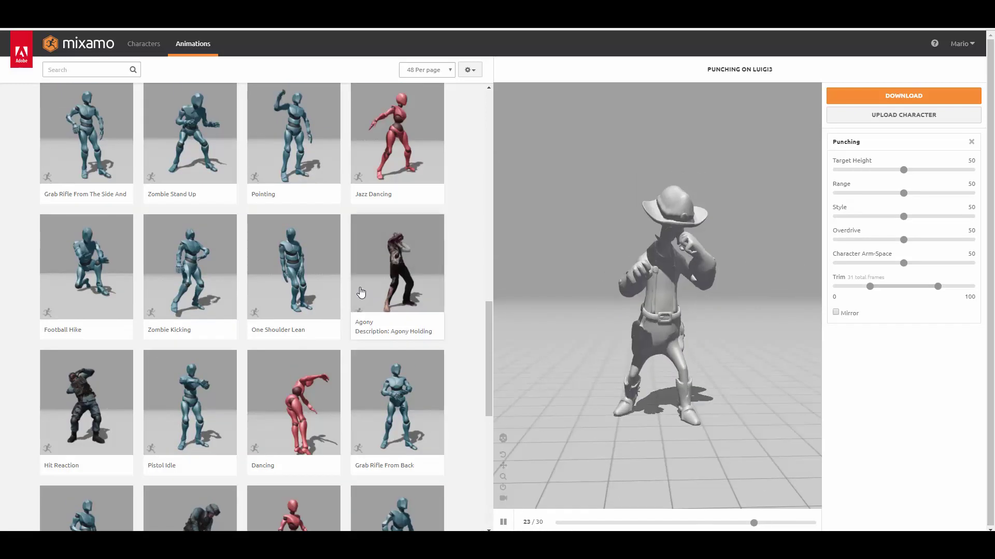
{"action": "left_click", "coordinate": [289, 251]}
{"action": "scroll", "coordinate": [296, 228], "scroll_direction": "up", "scroll_amount": 1}
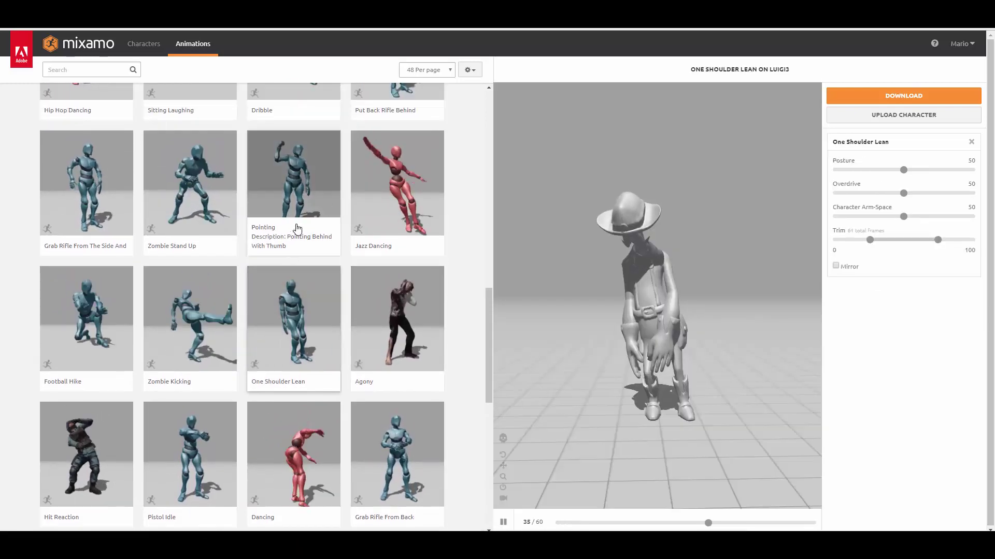
{"action": "left_click", "coordinate": [379, 204]}
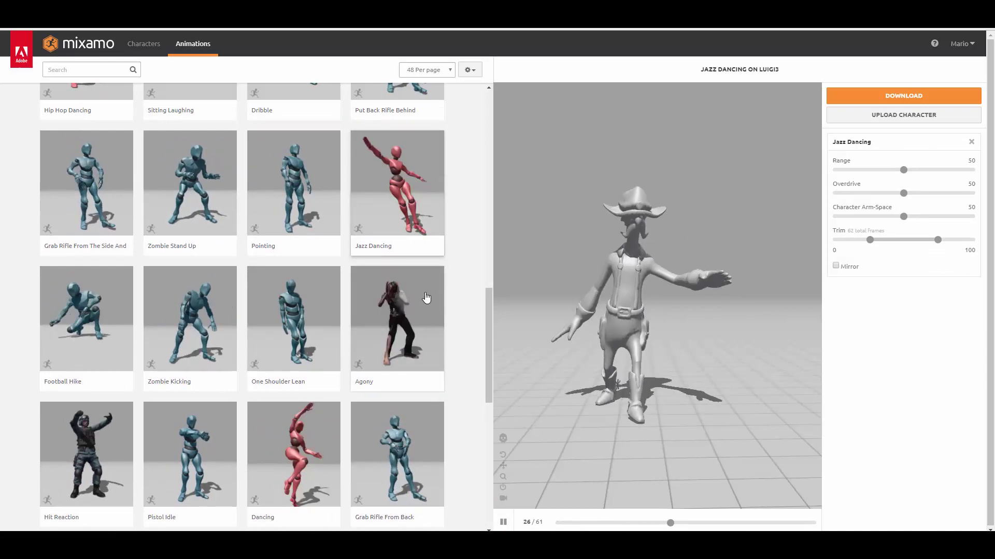
{"action": "scroll", "coordinate": [415, 294], "scroll_direction": "up", "scroll_amount": 7}
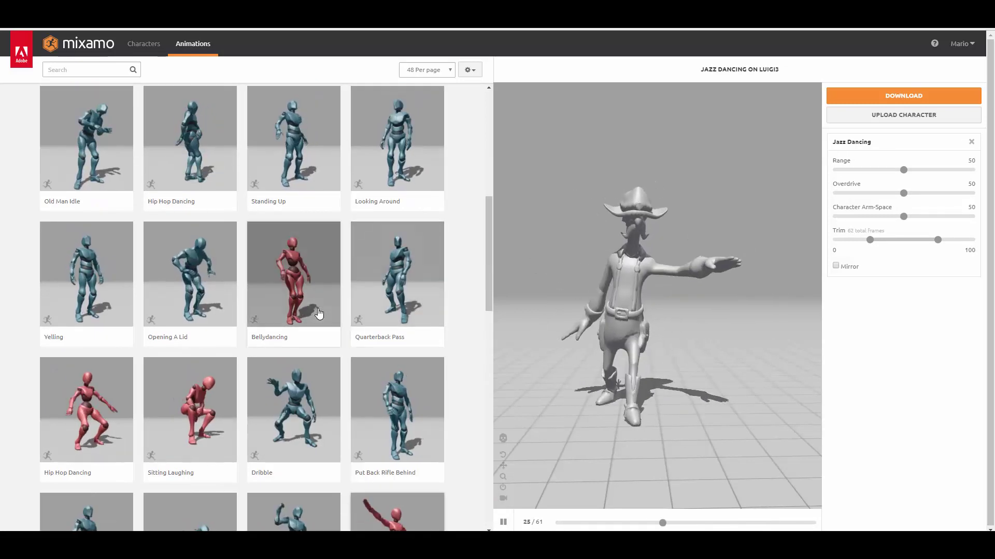
{"action": "left_click", "coordinate": [297, 291]}
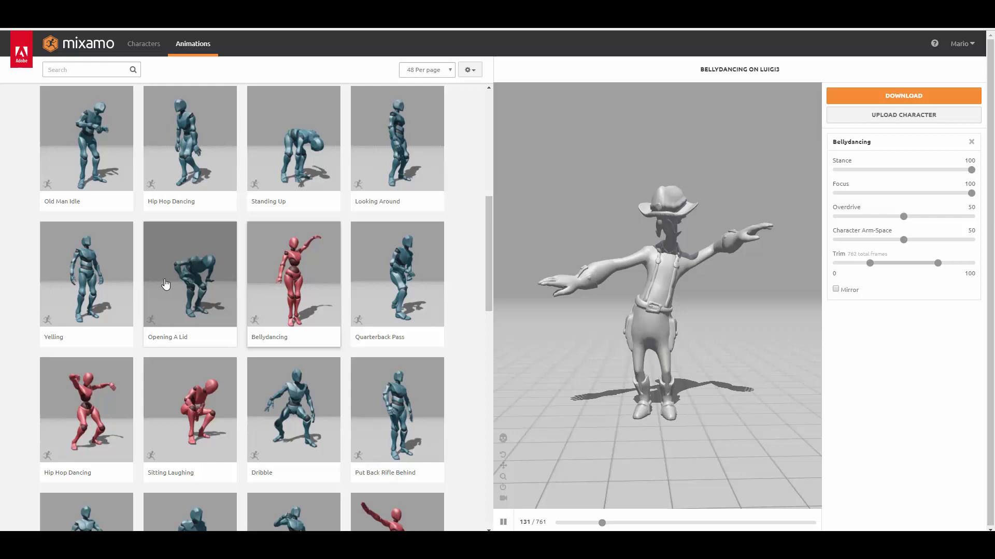
- Apply the blue-figure Hip Hop Dancing animation beside Old Man Idle to the character
{"action": "left_click", "coordinate": [195, 176]}
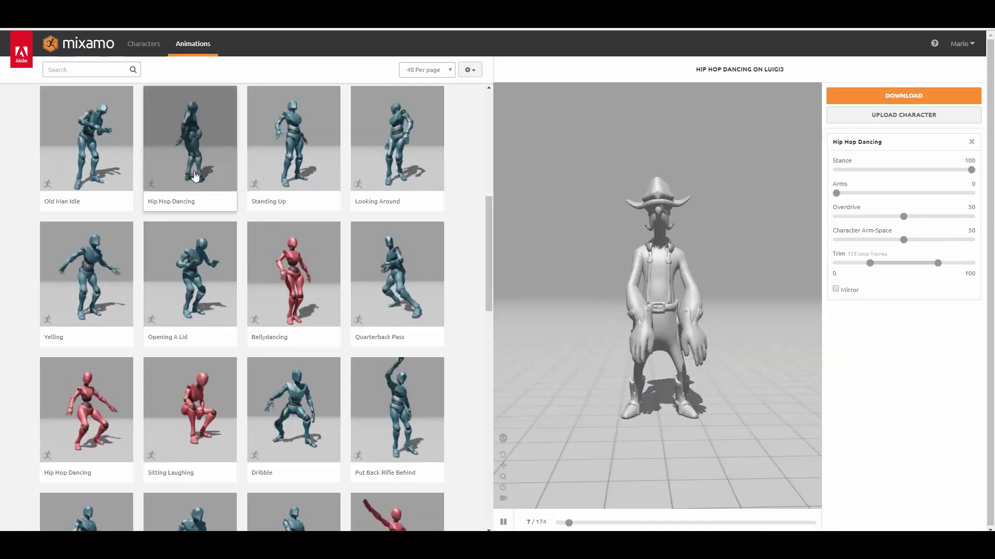
{"action": "scroll", "coordinate": [333, 260], "scroll_direction": "up", "scroll_amount": 3}
{"action": "scroll", "coordinate": [224, 256], "scroll_direction": "up", "scroll_amount": 5}
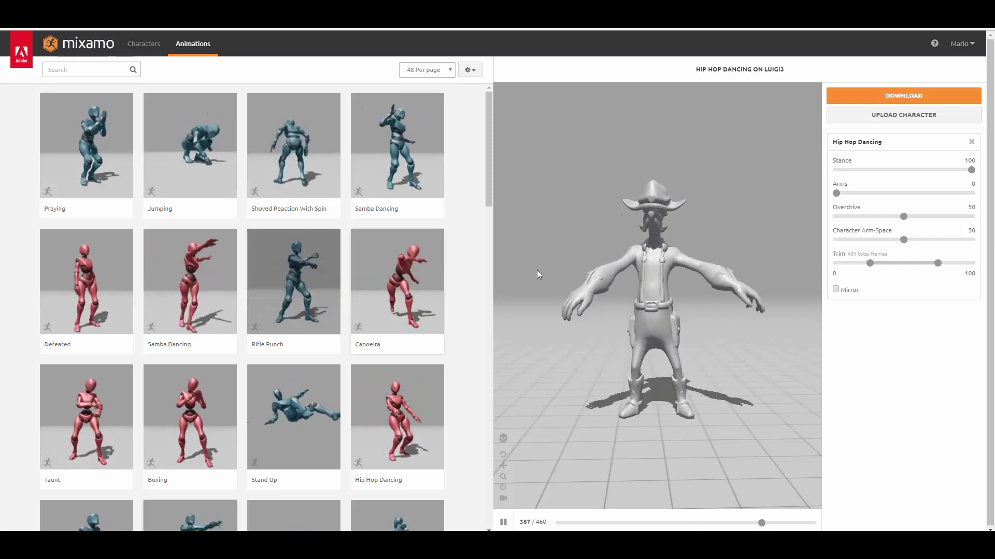
- Download the animated character as FBX(.fbx) at 30 frames per second, With Skin, with keyframe reduction set to none
{"action": "left_click", "coordinate": [906, 97]}
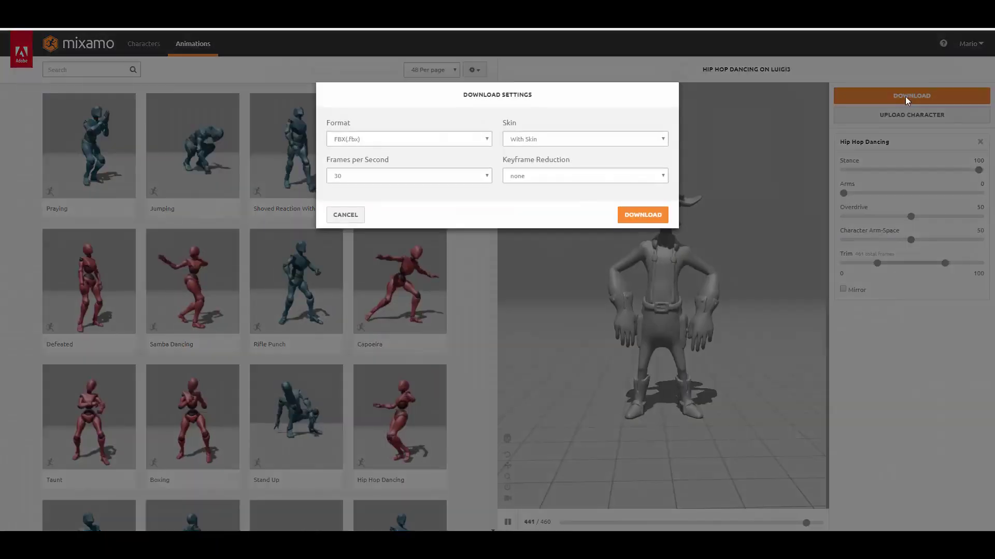
{"action": "left_click", "coordinate": [481, 140]}
{"action": "left_click", "coordinate": [303, 142]}
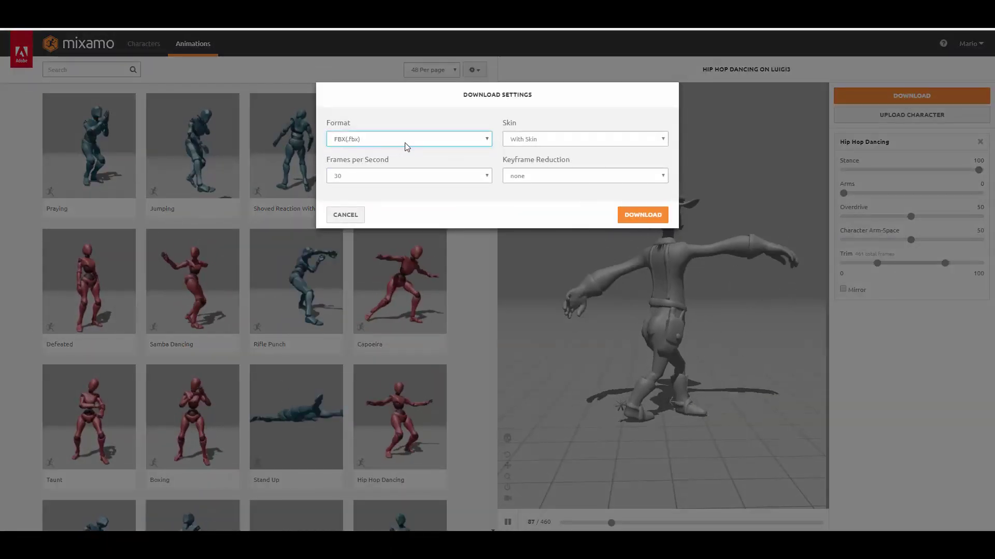
{"action": "left_click", "coordinate": [483, 177]}
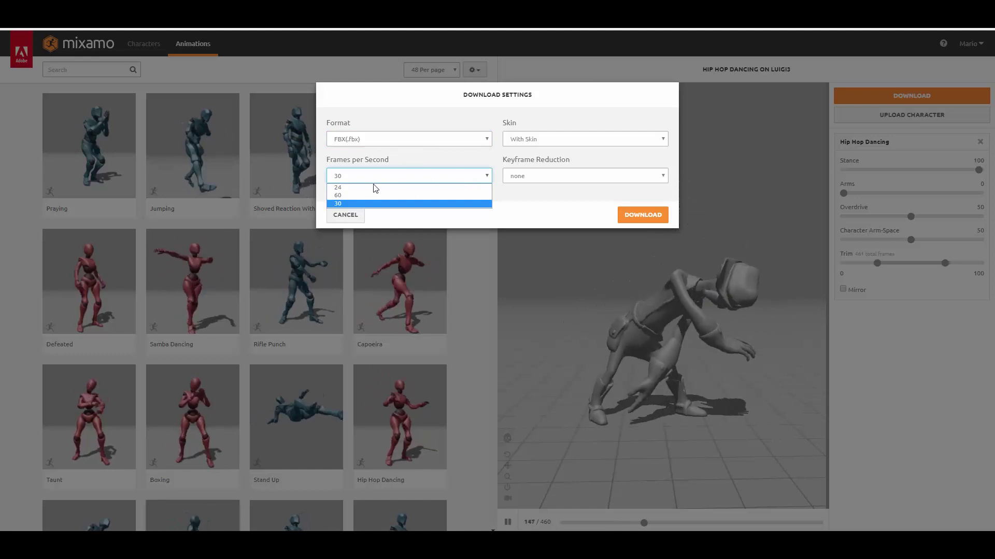
{"action": "left_click", "coordinate": [354, 204]}
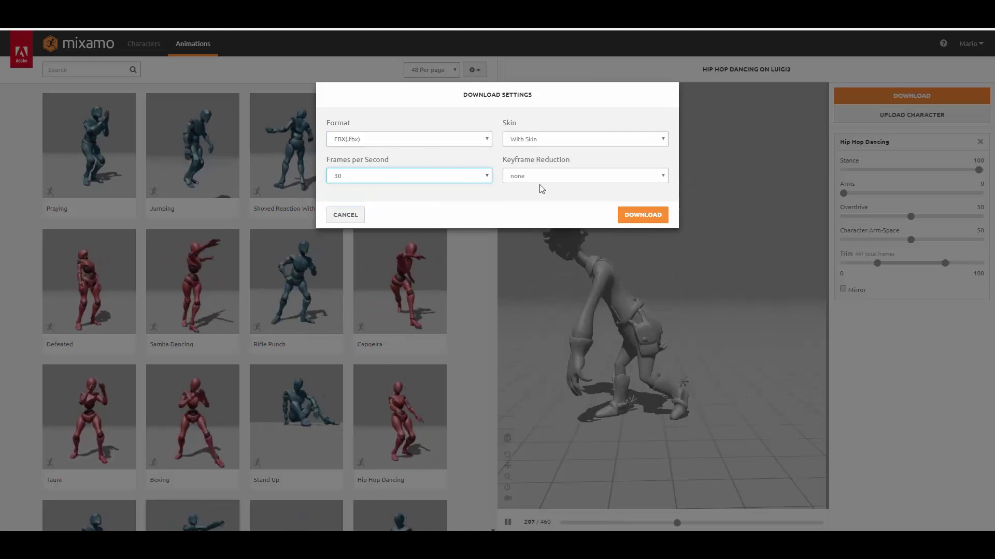
{"action": "left_click", "coordinate": [554, 136]}
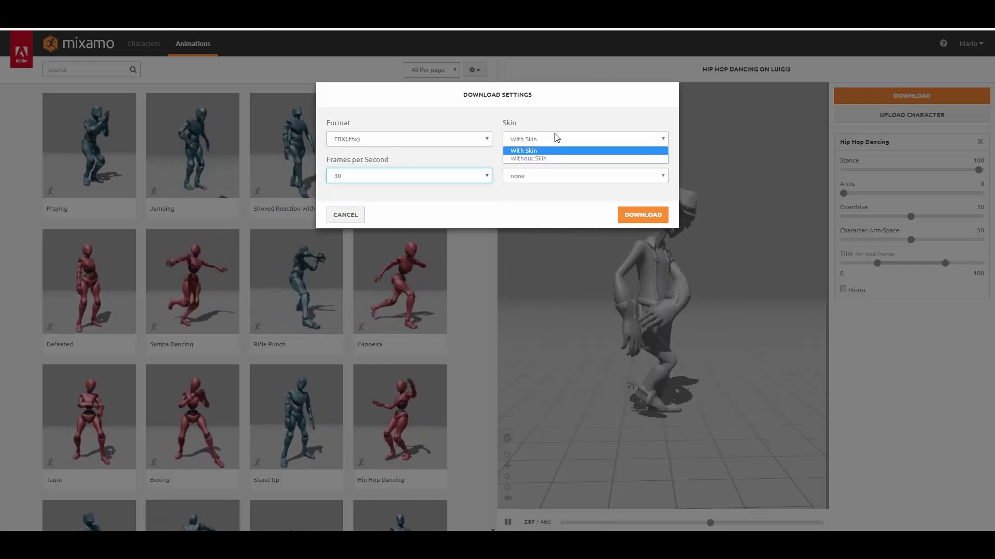
{"action": "left_click", "coordinate": [556, 138]}
{"action": "left_click", "coordinate": [640, 216]}
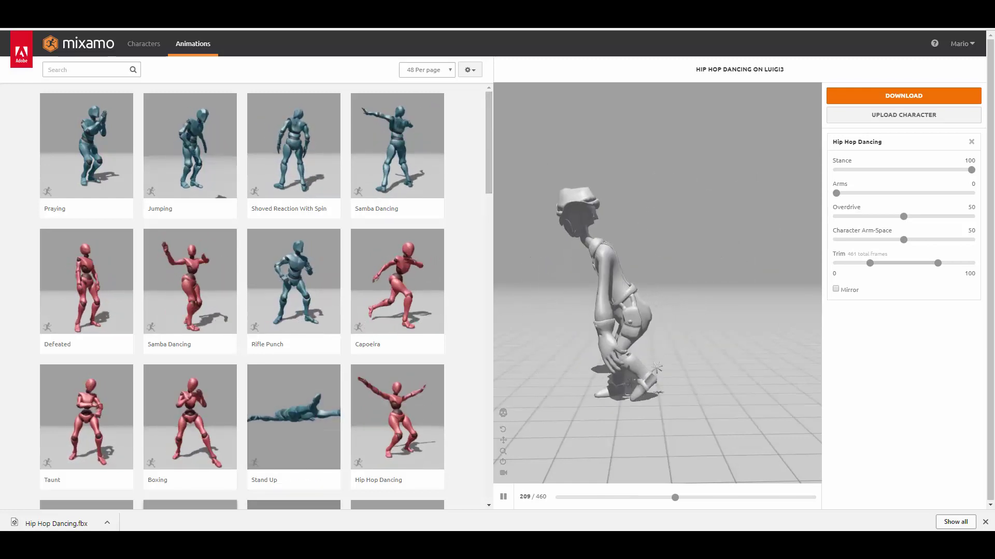
- Switch to Maya and start a new scene, discarding the changes to the current one
{"action": "mouse_move", "coordinate": [265, 544]}
{"action": "left_click", "coordinate": [213, 500]}
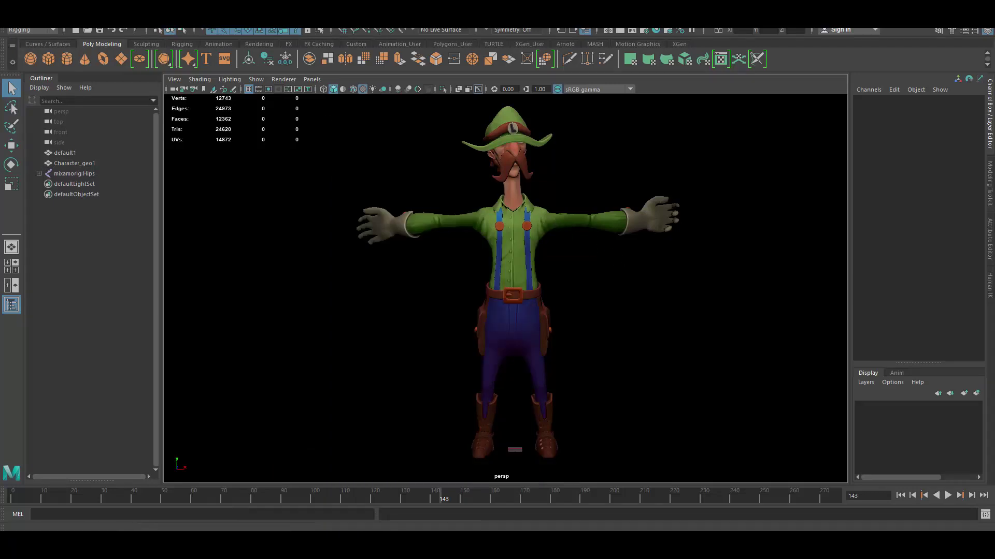
{"action": "left_click", "coordinate": [10, 23]}
{"action": "left_click", "coordinate": [41, 36]}
{"action": "left_click", "coordinate": [513, 273]}
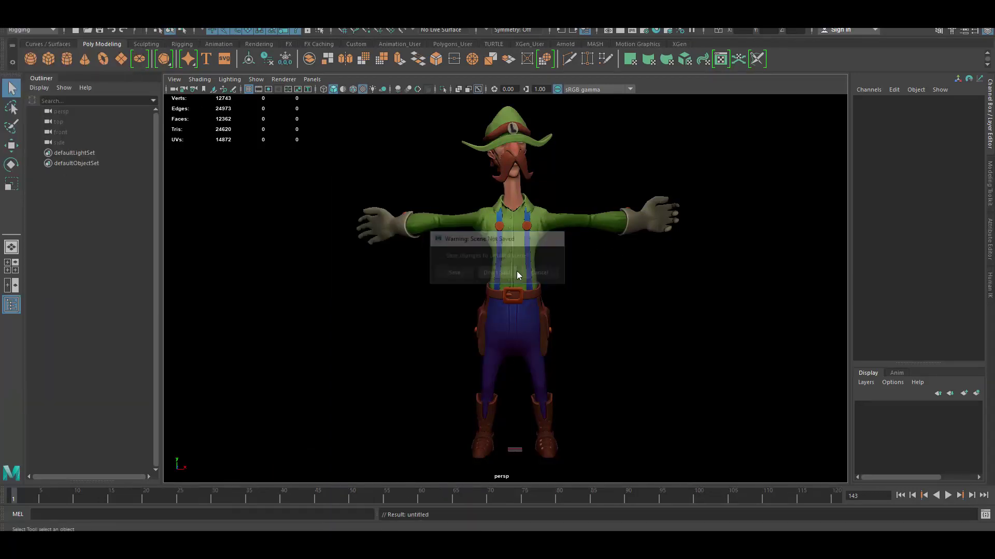
- Import the Hip Hop Dancing file from the downloads folder into the empty scene and review its animation playback
{"action": "key", "text": "alt+Tab"}
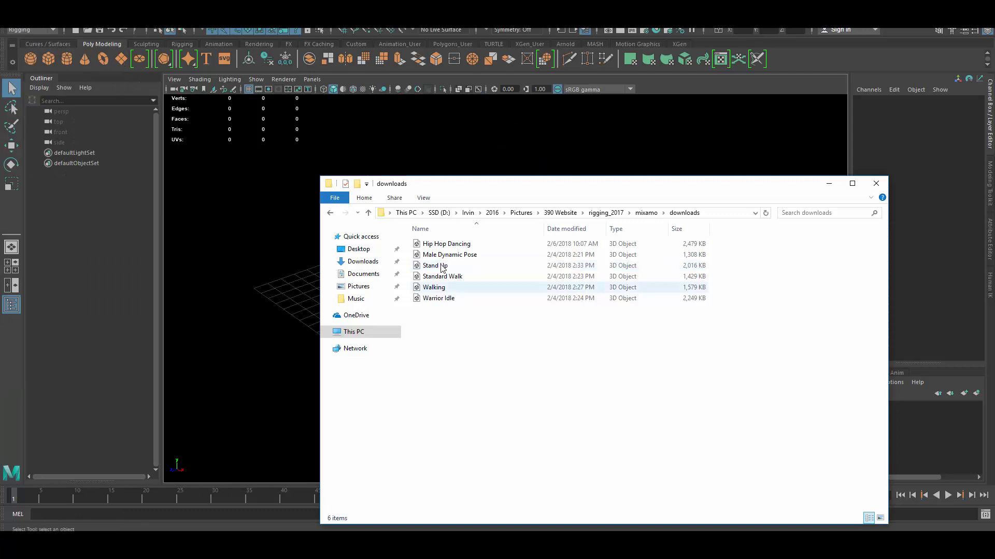
{"action": "left_click_drag", "start_coordinate": [441, 267], "coordinate": [249, 311]}
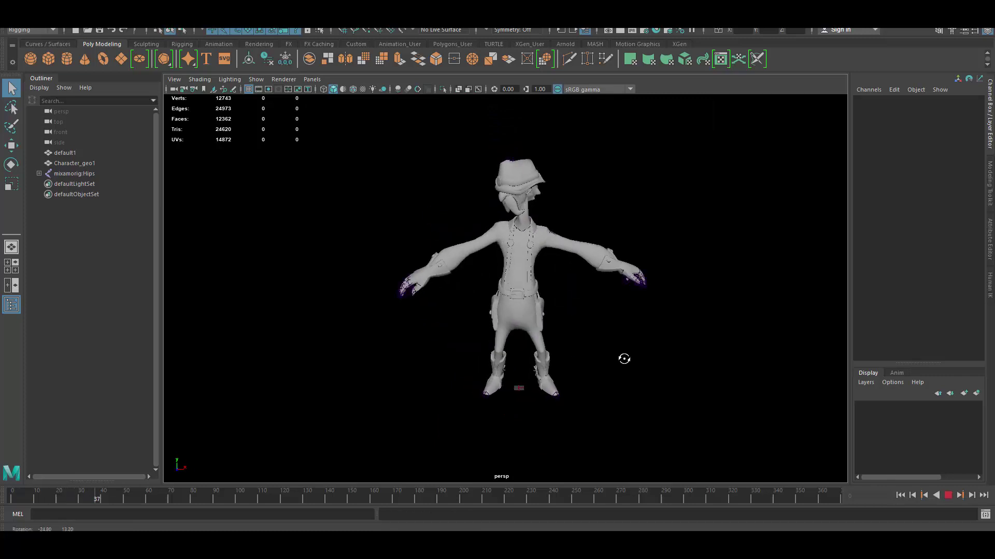
{"action": "key", "text": "Escape"}
{"action": "scroll", "coordinate": [639, 330], "scroll_direction": "up", "scroll_amount": 3}
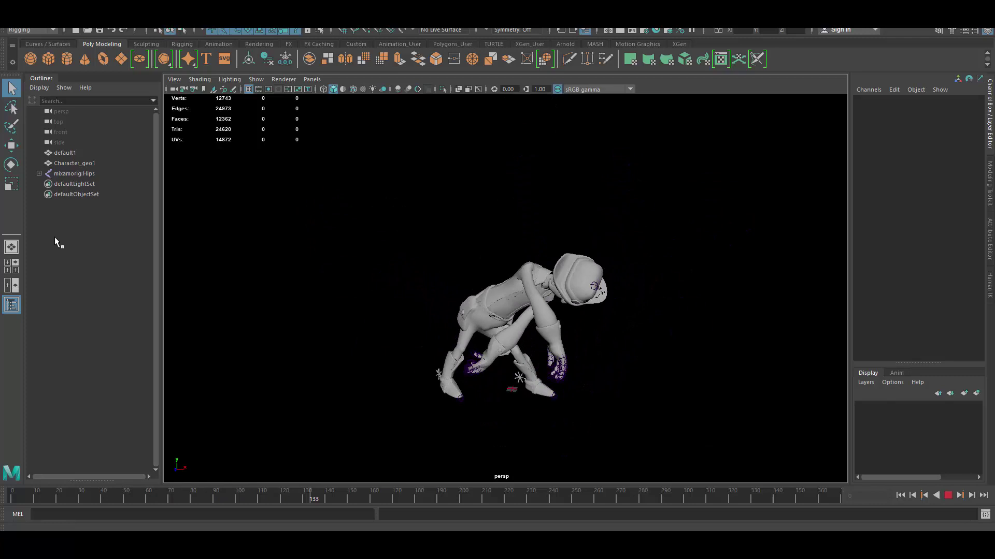
- Expand the mixamorig:Hips hierarchy and inspect its spine and leg joints down to the left toe
{"action": "left_click", "coordinate": [39, 174]}
{"action": "left_click", "coordinate": [45, 185]}
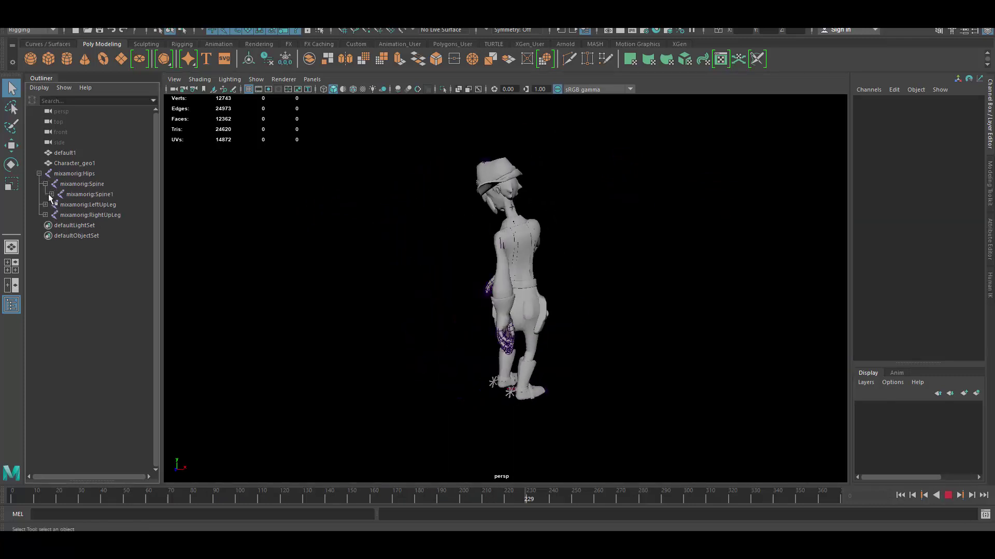
{"action": "left_click", "coordinate": [45, 215]}
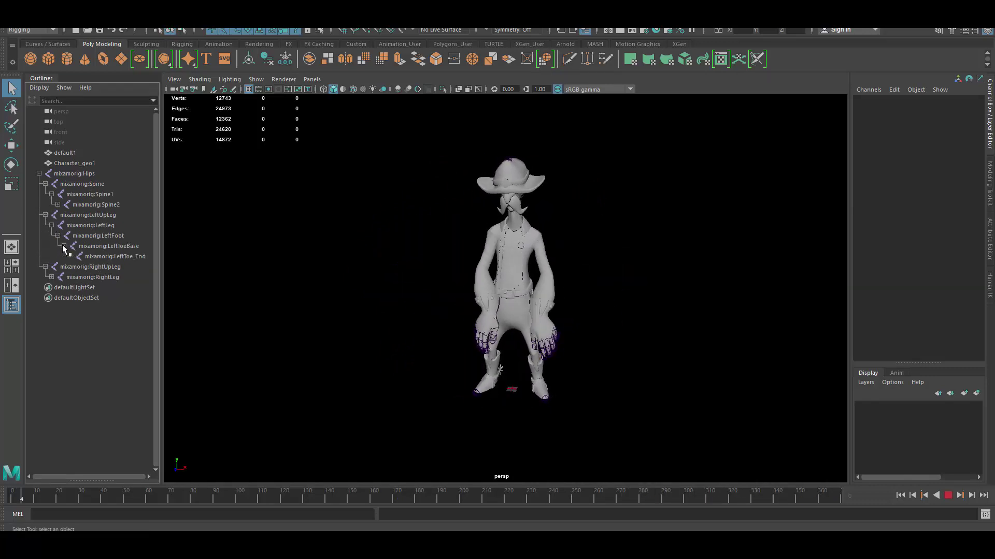
{"action": "left_click", "coordinate": [121, 250]}
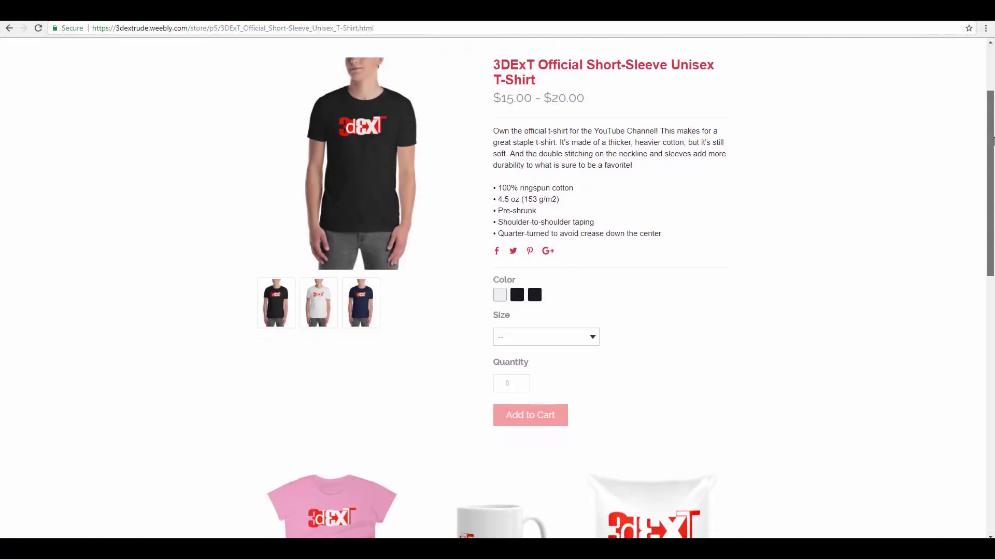
- View the black, white and navy versions of the 3DExT Official Short-Sleeve Unisex T-Shirt on the web store page
{"action": "mouse_move", "coordinate": [992, 141]}
{"action": "left_mouse_down"}
{"action": "mouse_move", "coordinate": [993, 209]}
{"action": "mouse_move", "coordinate": [993, 134]}
{"action": "left_mouse_up"}
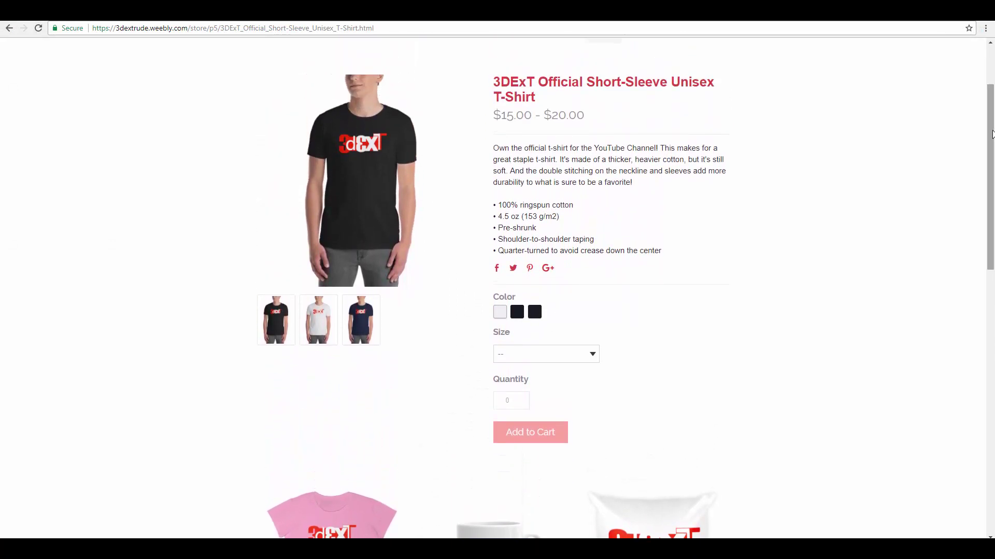
{"action": "left_click", "coordinate": [327, 318]}
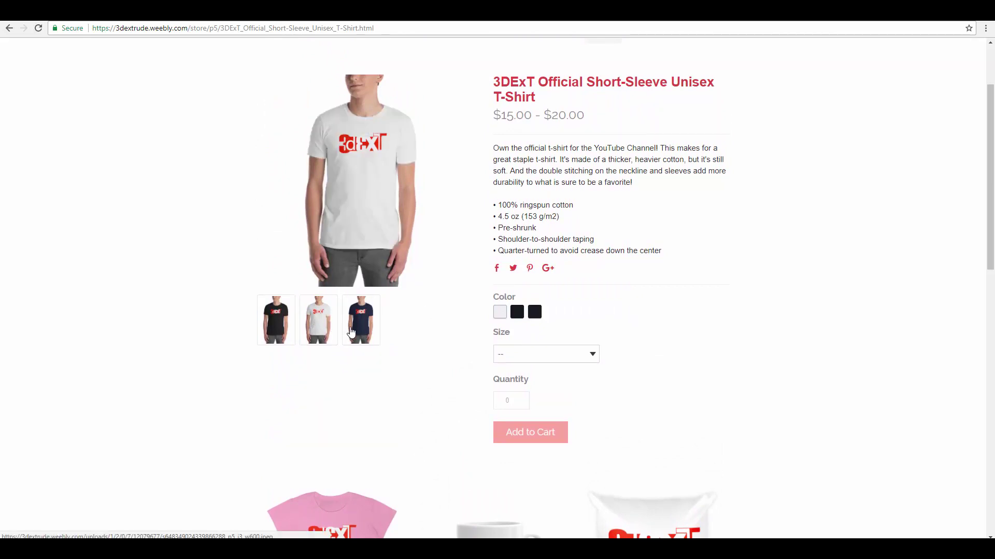
{"action": "left_click", "coordinate": [351, 332]}
{"action": "left_click", "coordinate": [316, 338]}
{"action": "left_click", "coordinate": [268, 334]}
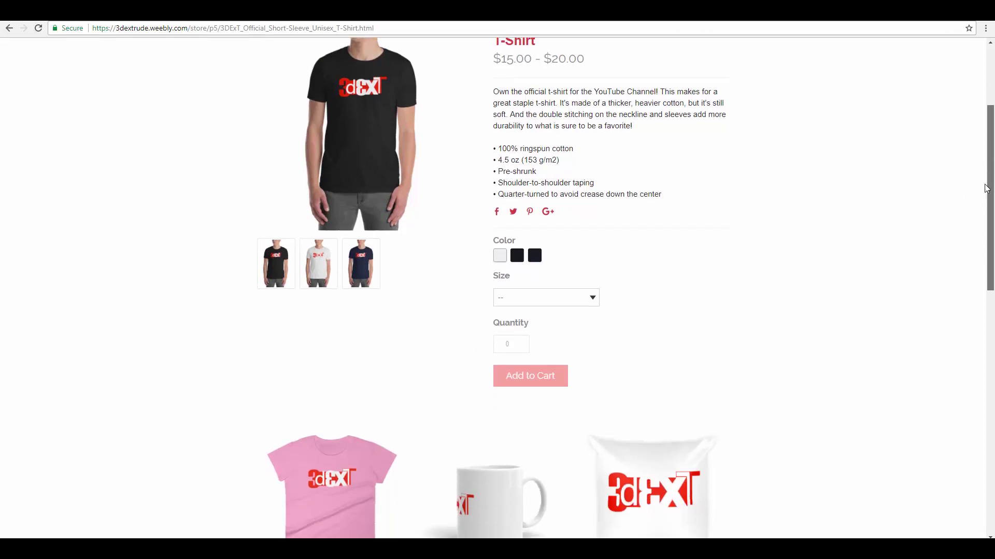